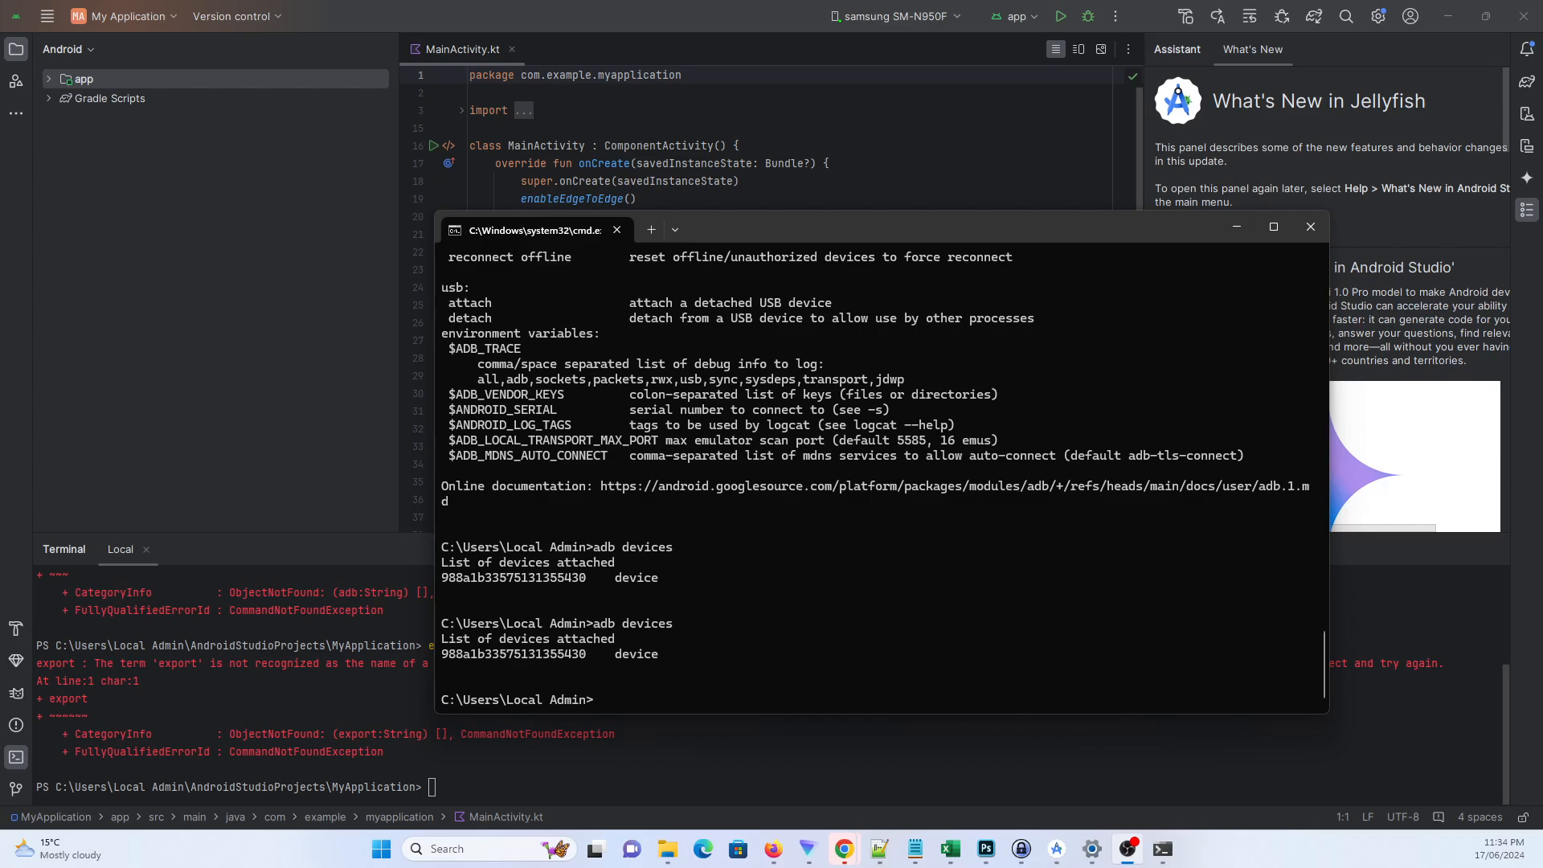
# Run adb devices again in the command prompt to list the attached devices, and minimise that window.
pyautogui.click(698, 366)
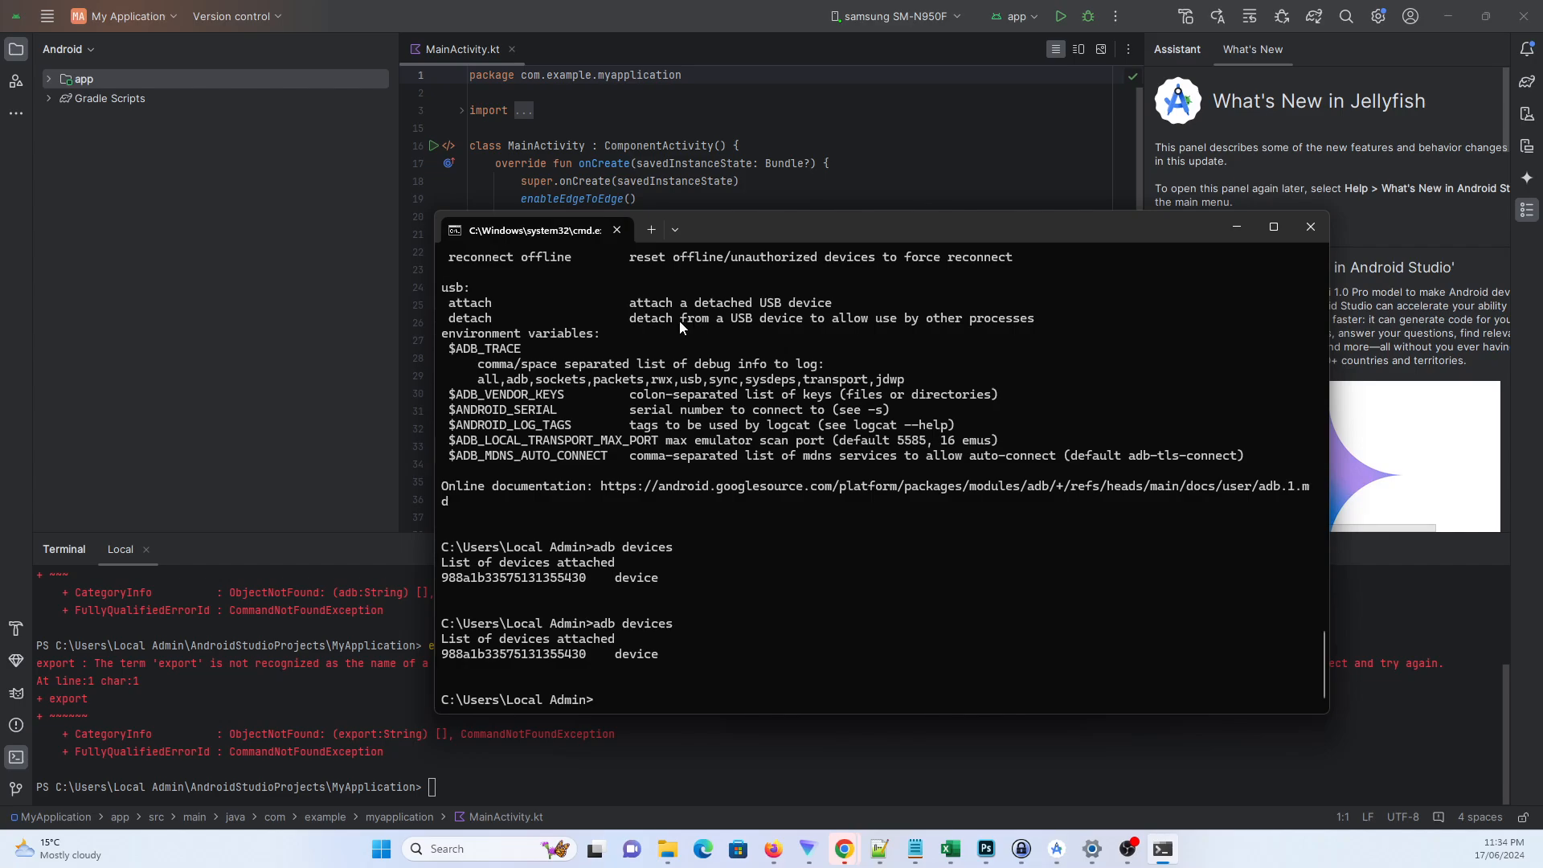
pyautogui.press('Up')
pyautogui.press('Return')
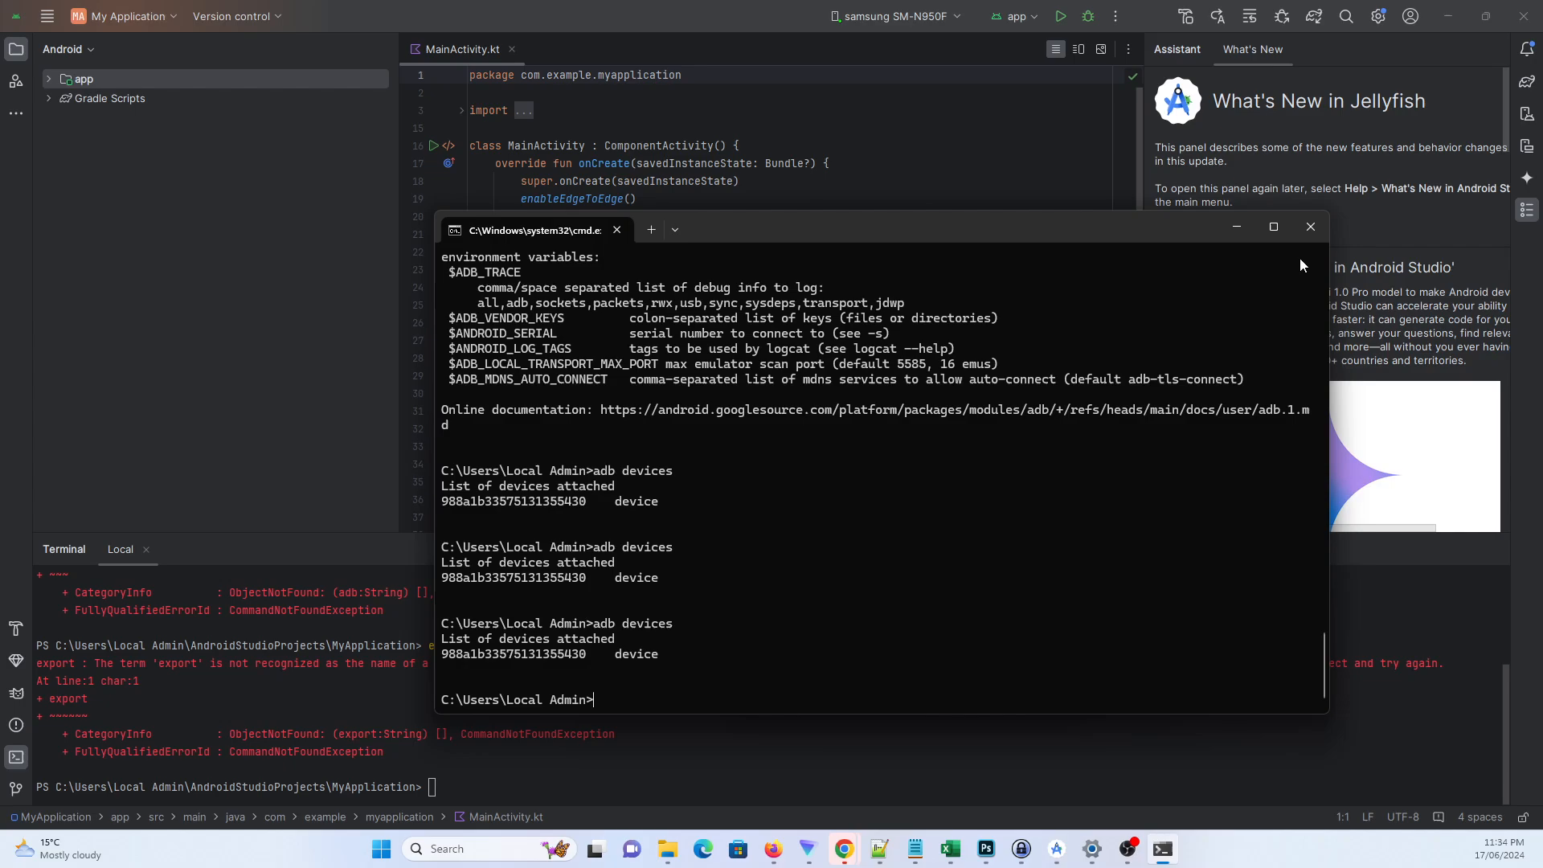
pyautogui.click(1237, 228)
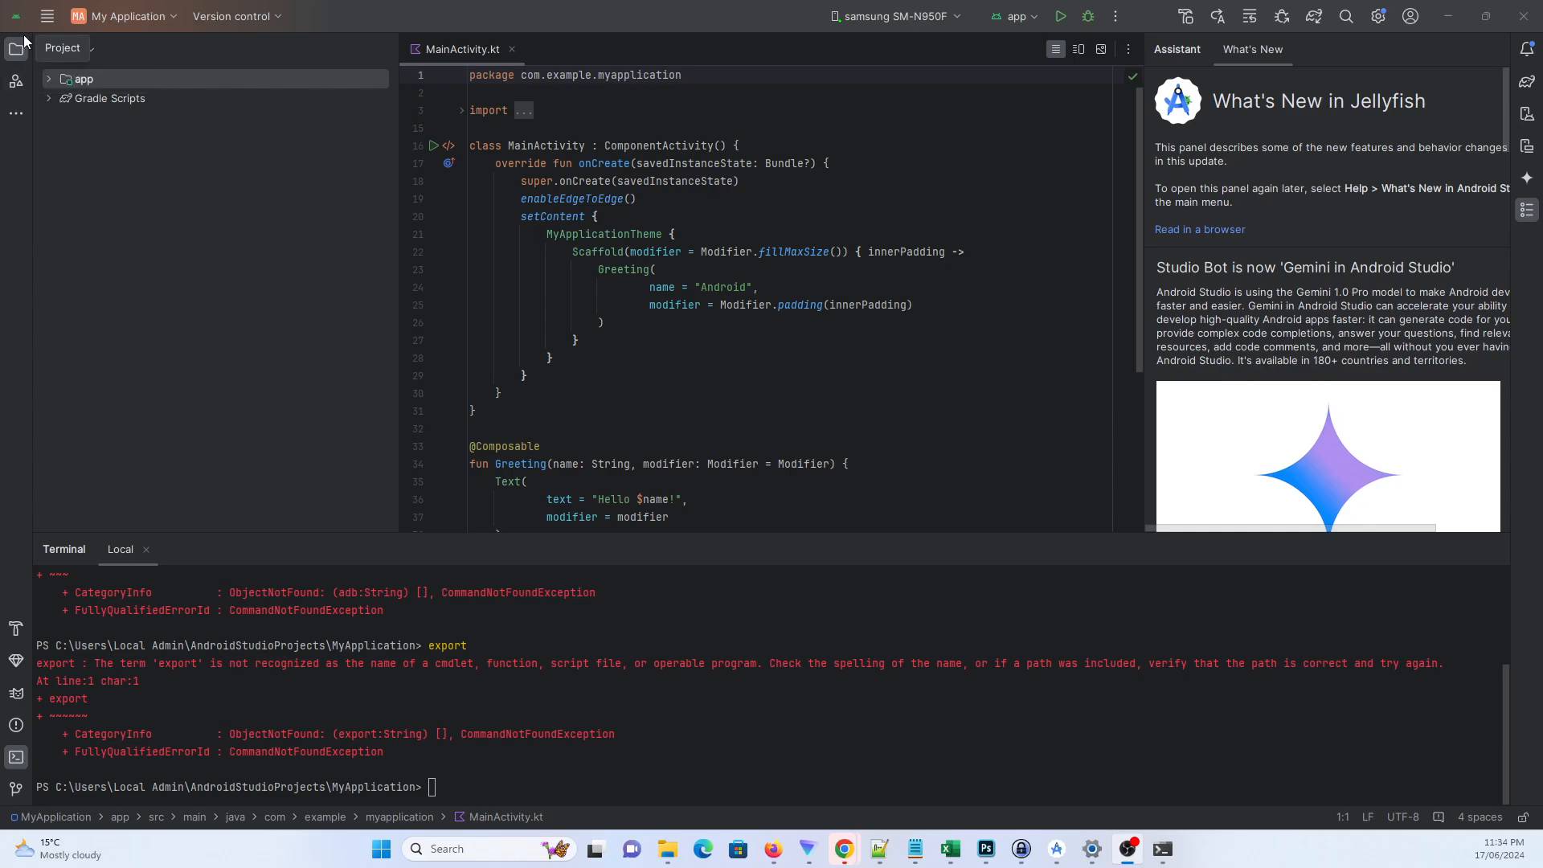
# Search the Android Studio settings for "sdk", inspect the Android SDK location path, and close the settings.
pyautogui.click(48, 18)
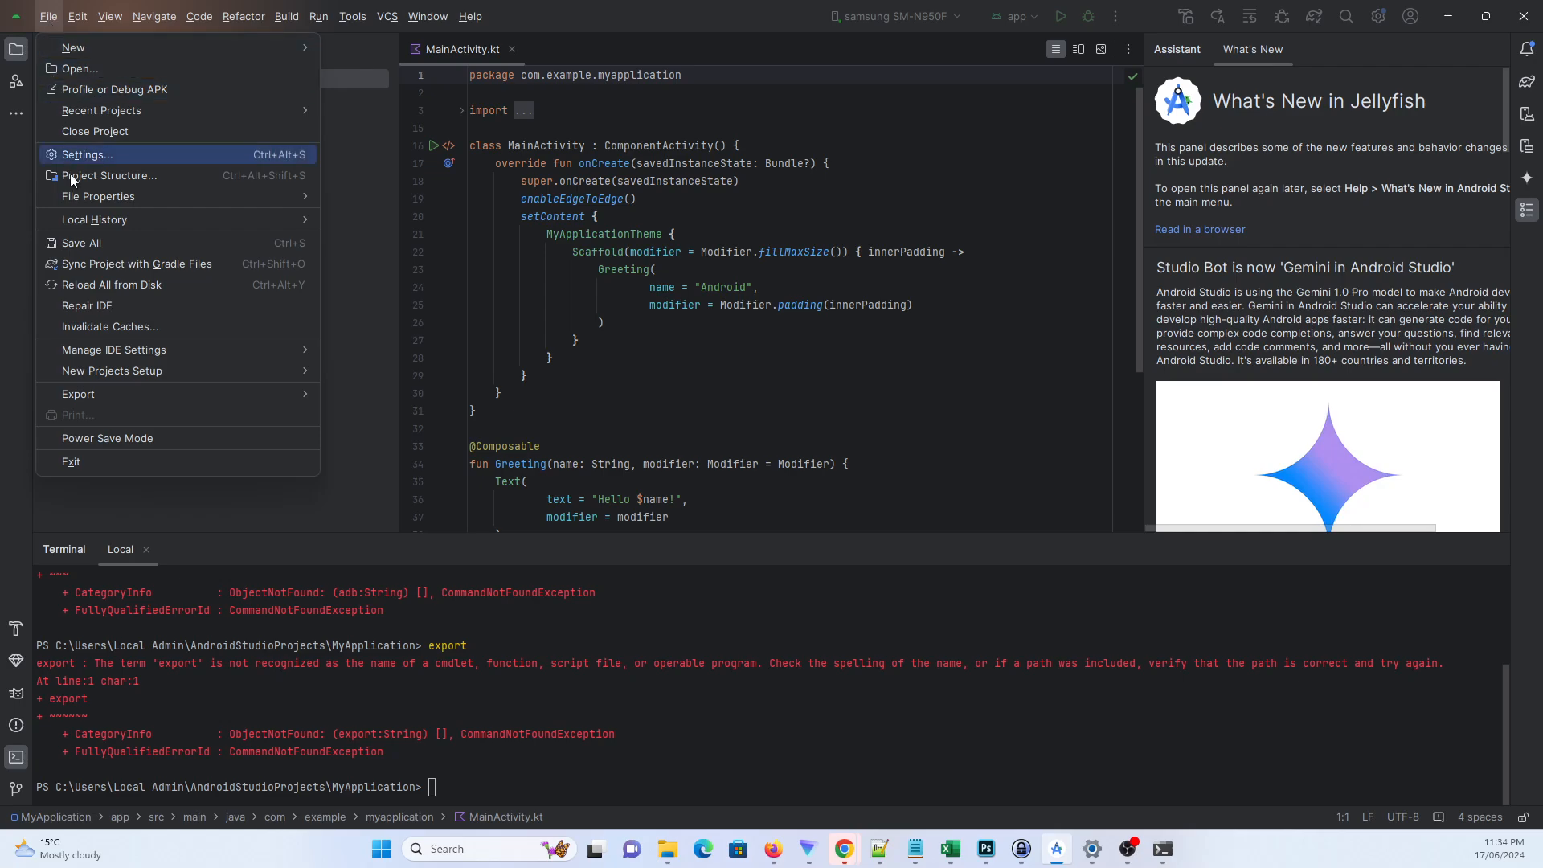
pyautogui.click(111, 157)
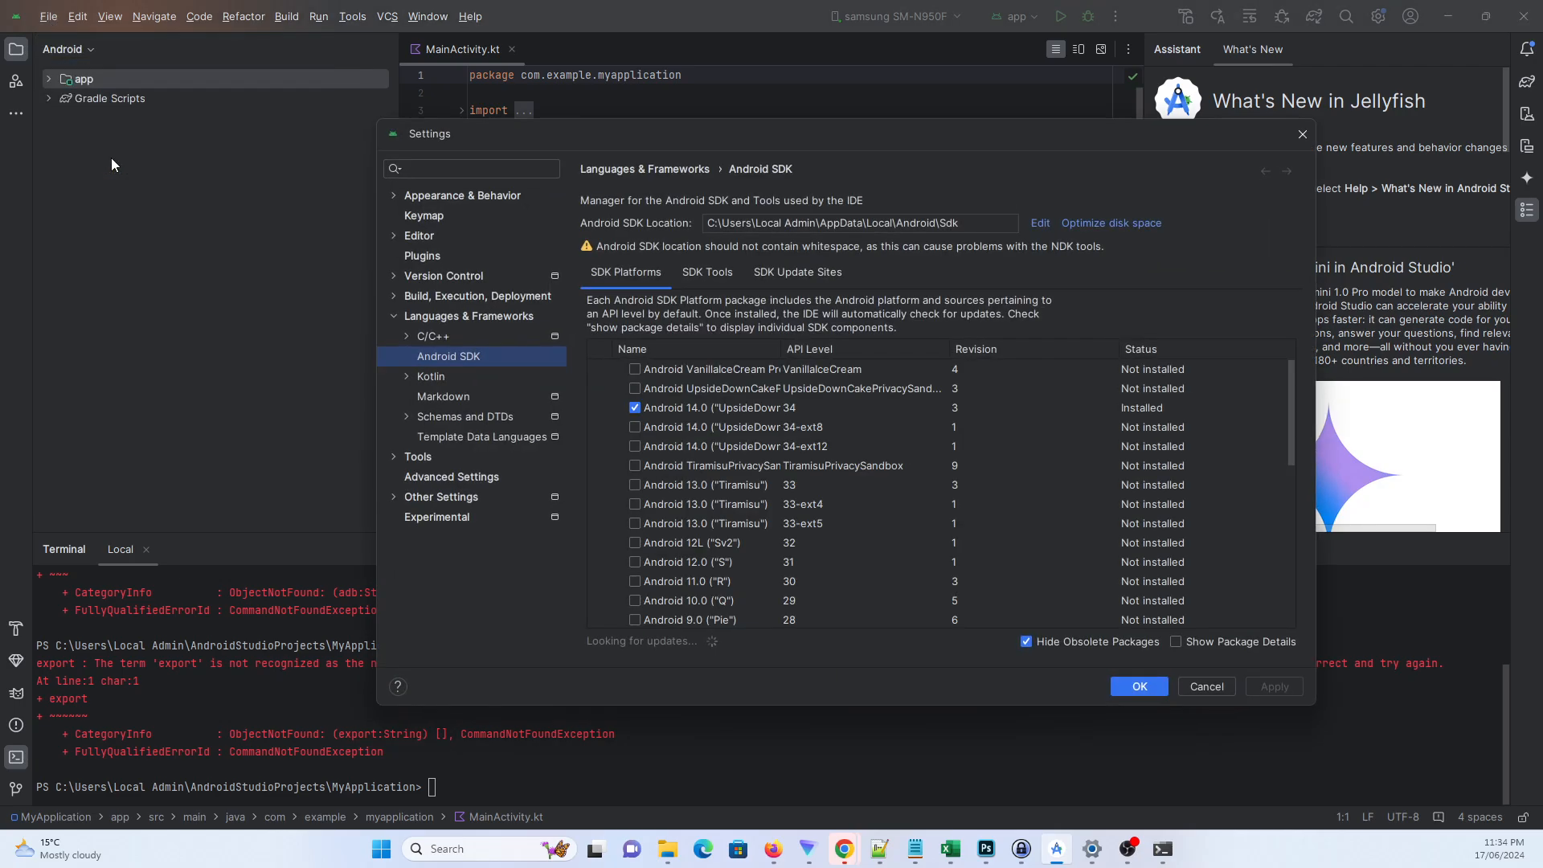
pyautogui.click(422, 174)
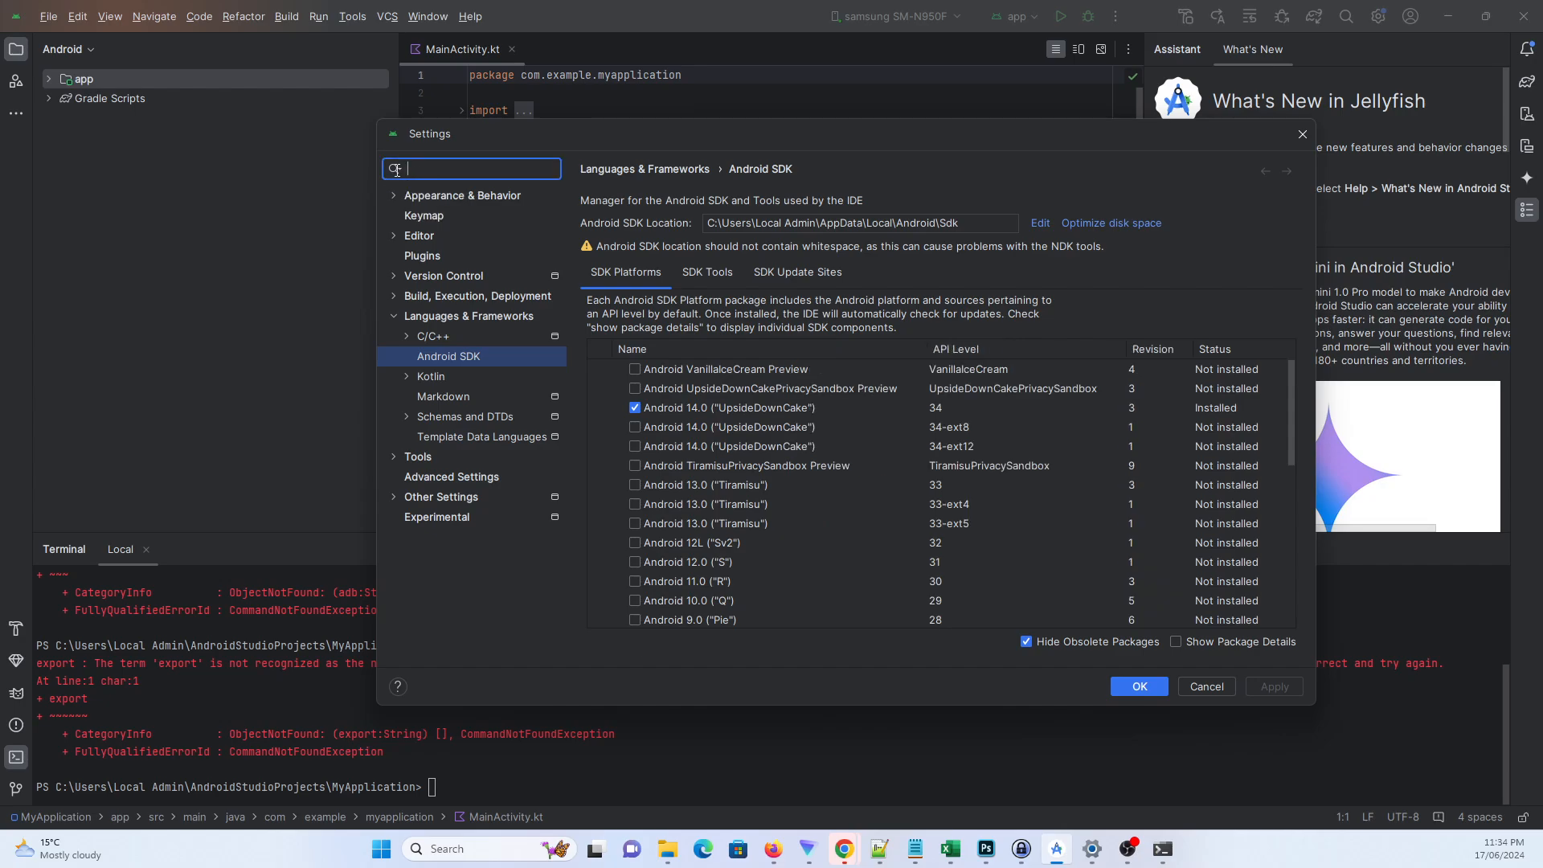
pyautogui.write('sdk')
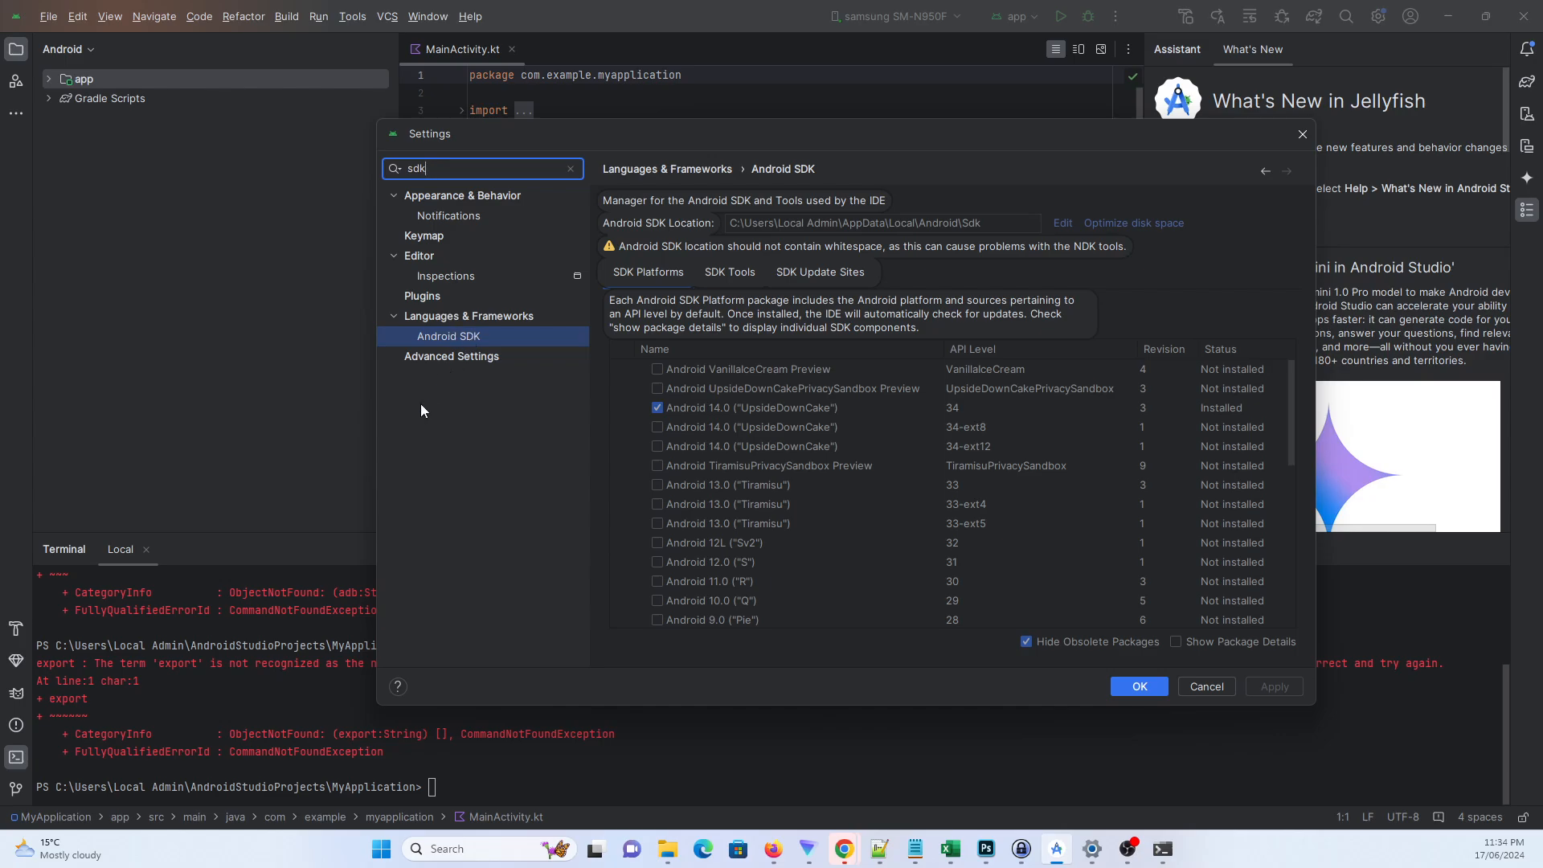
pyautogui.hotkey('alt', 'Tab')
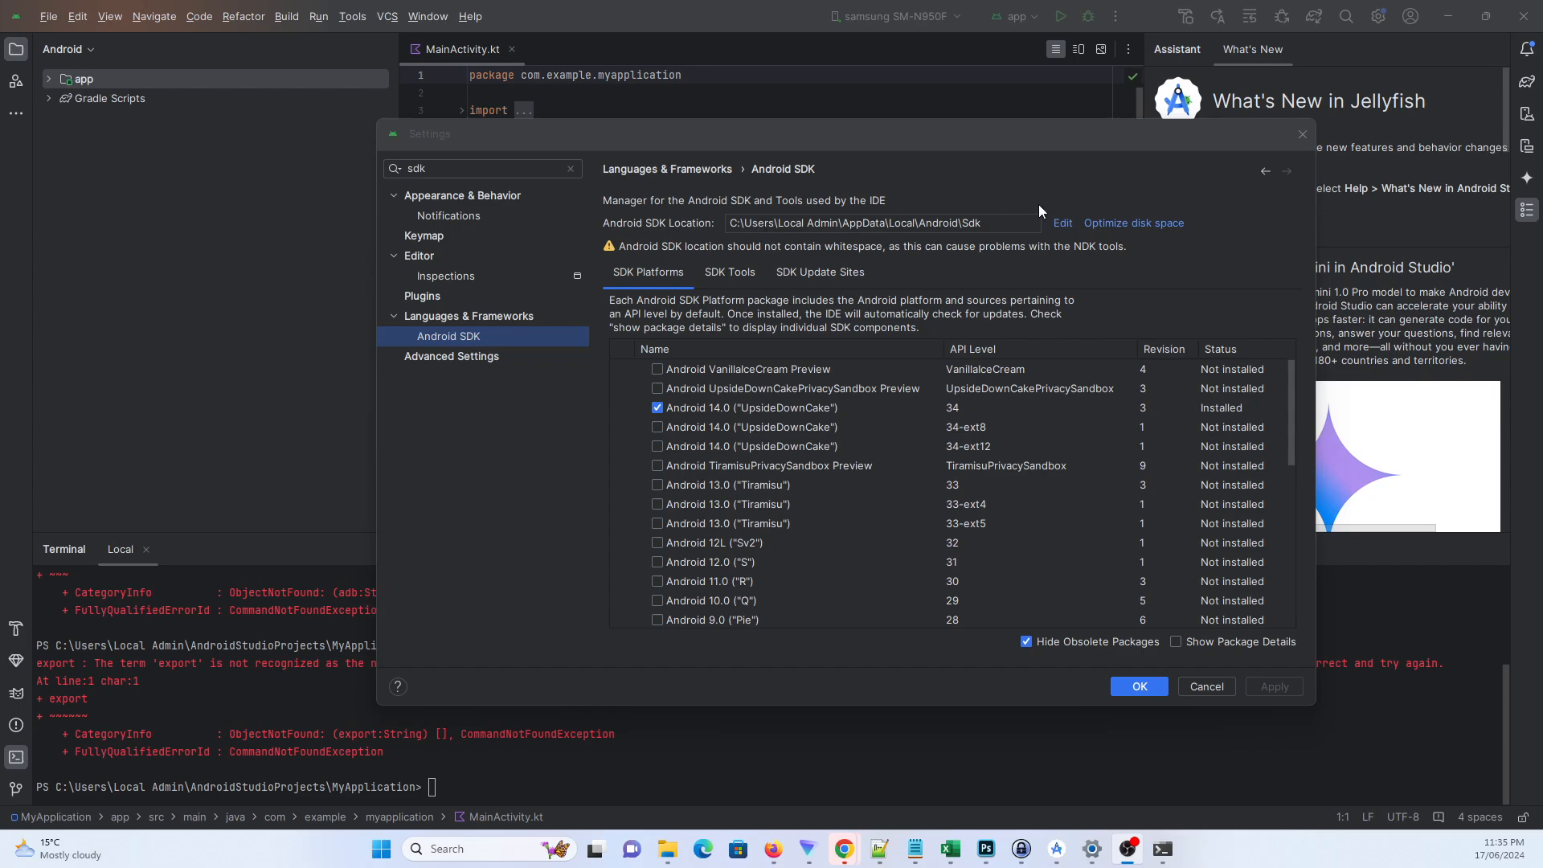
pyautogui.moveTo(1015, 220); pyautogui.dragTo(736, 225)
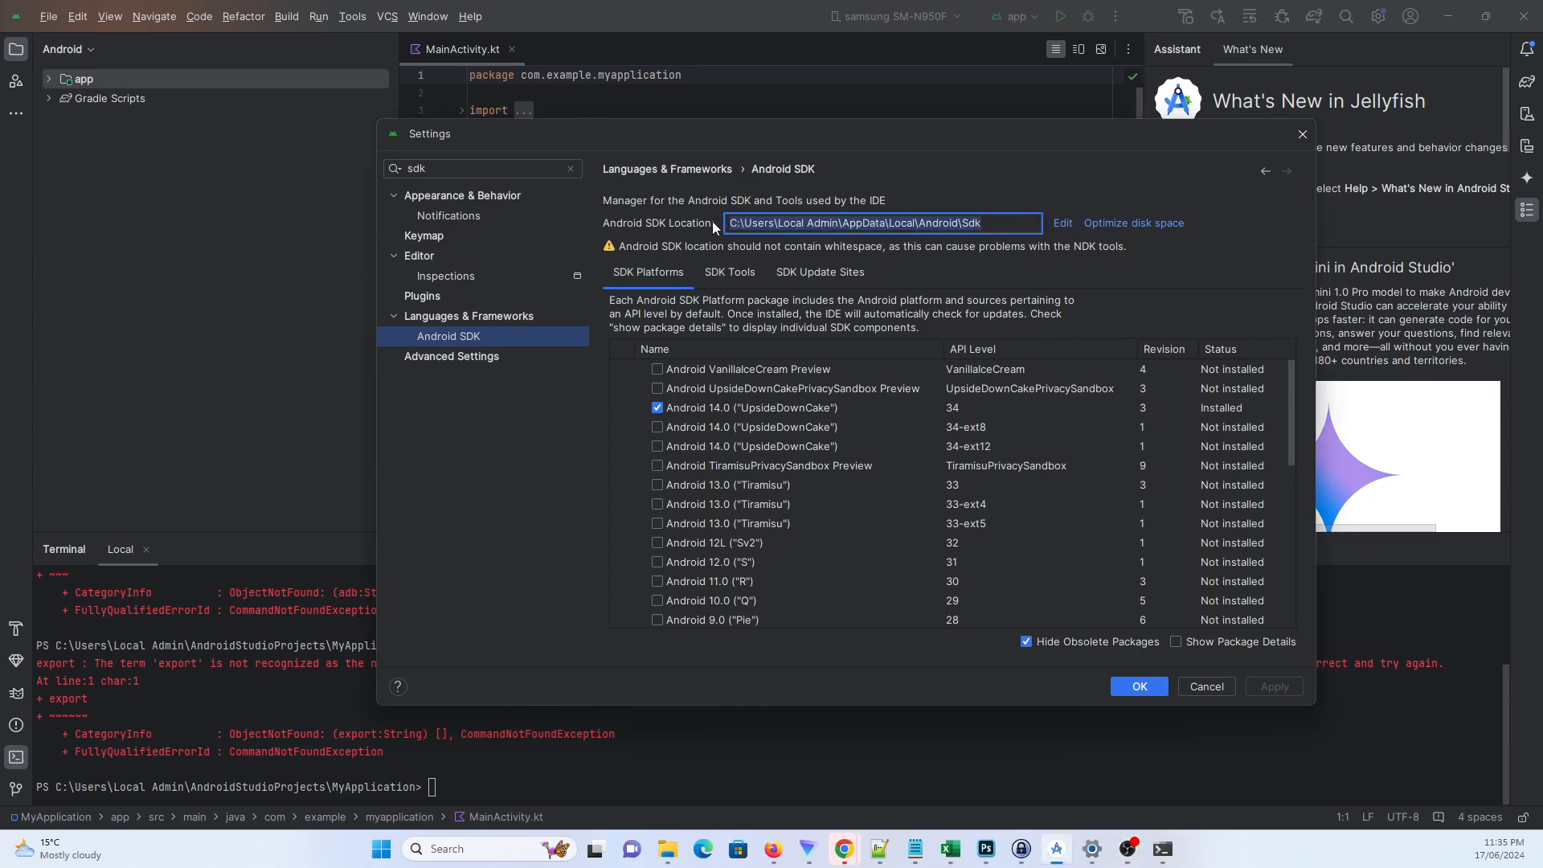
pyautogui.click(986, 219)
pyautogui.click(1141, 685)
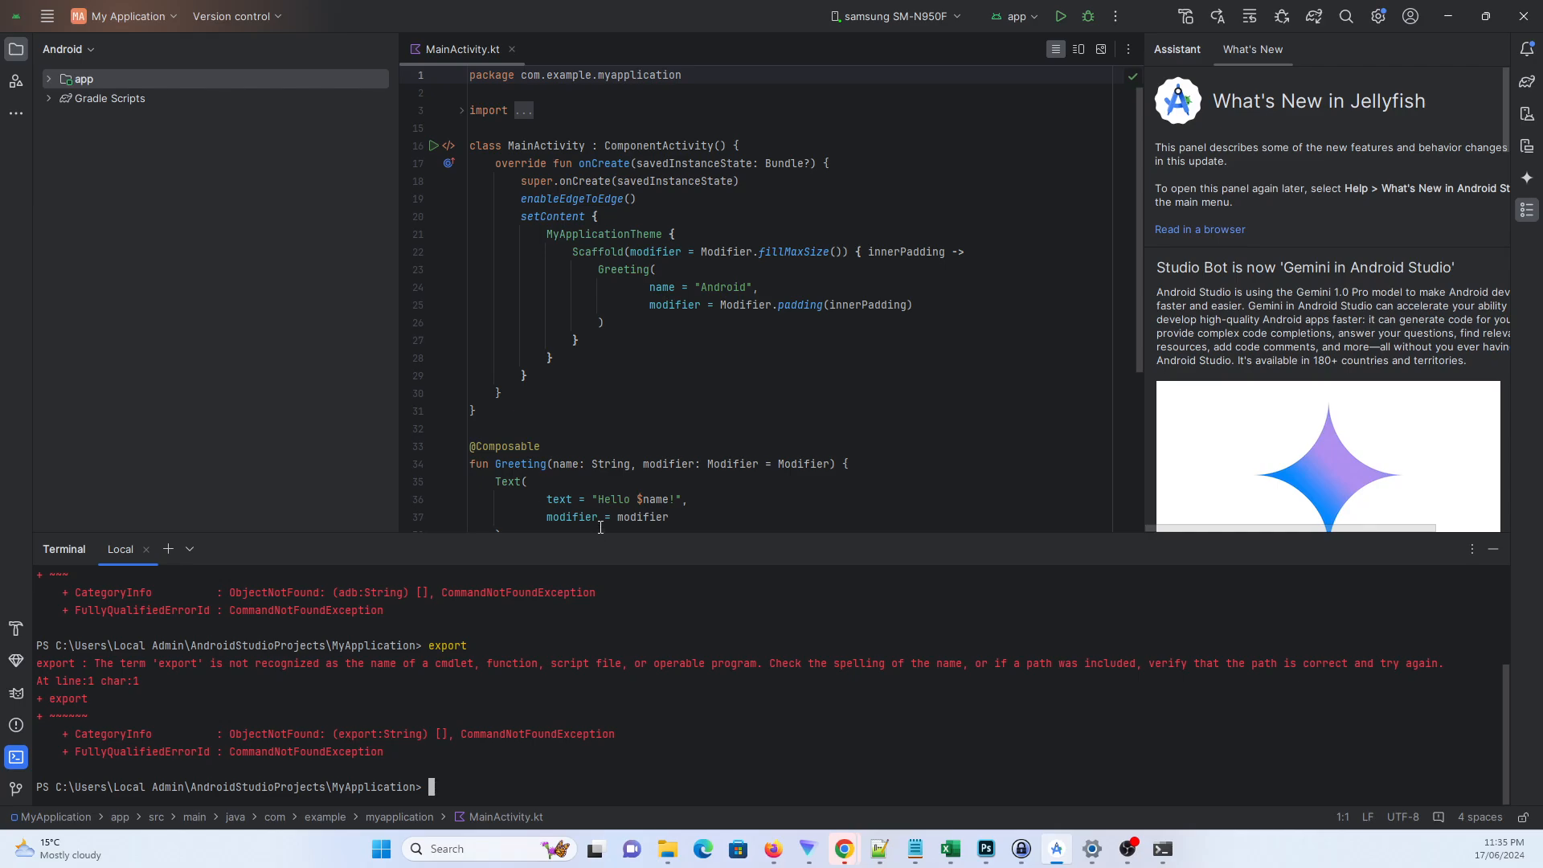
# Switch to the Windows System About page and open the advanced system settings.
pyautogui.press('super')
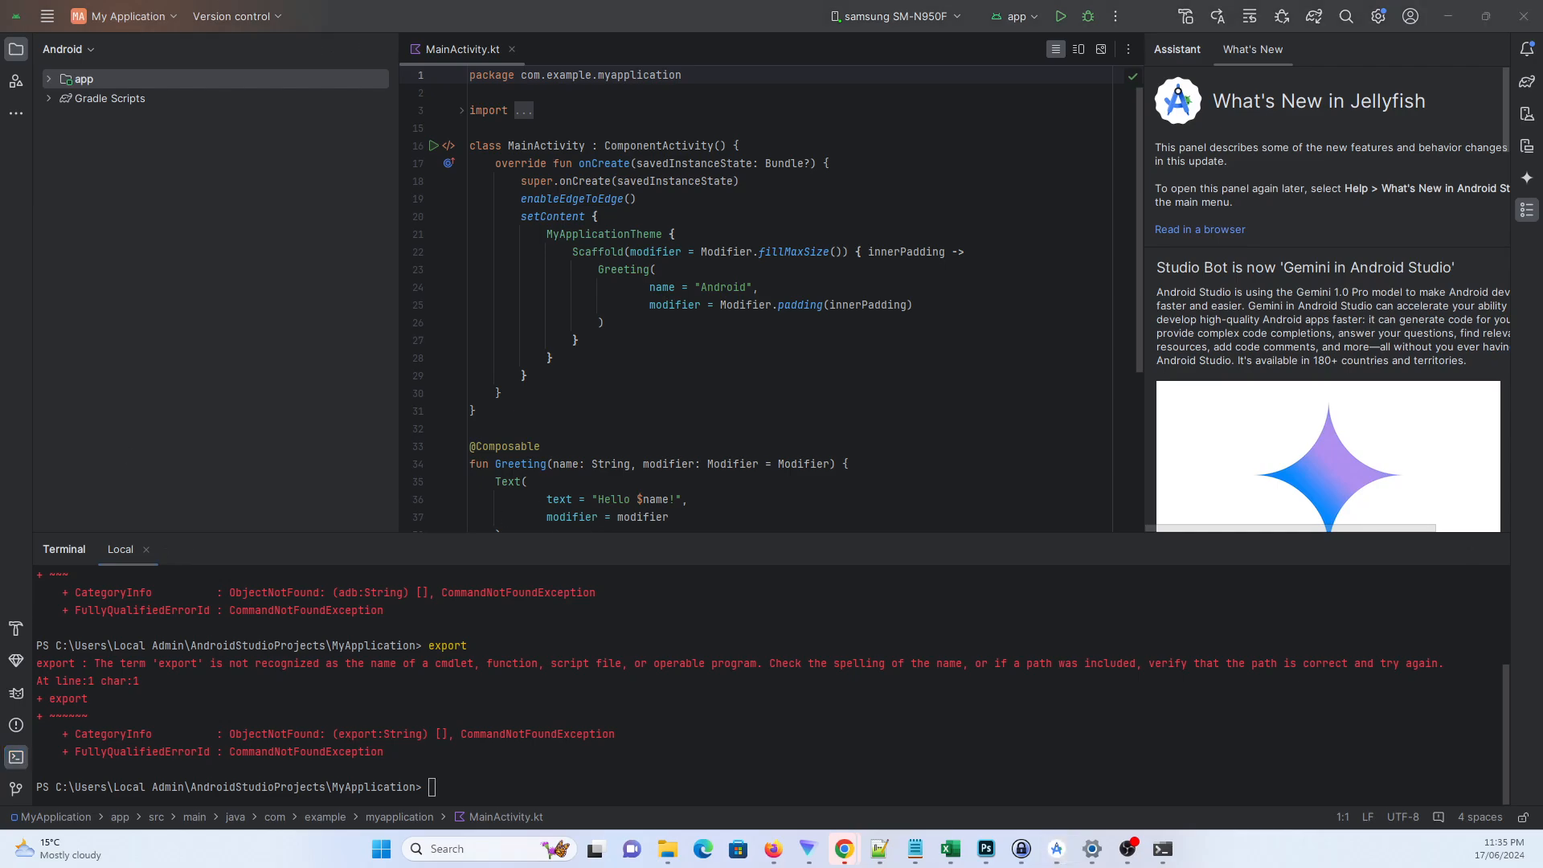
pyautogui.rightClick(381, 850)
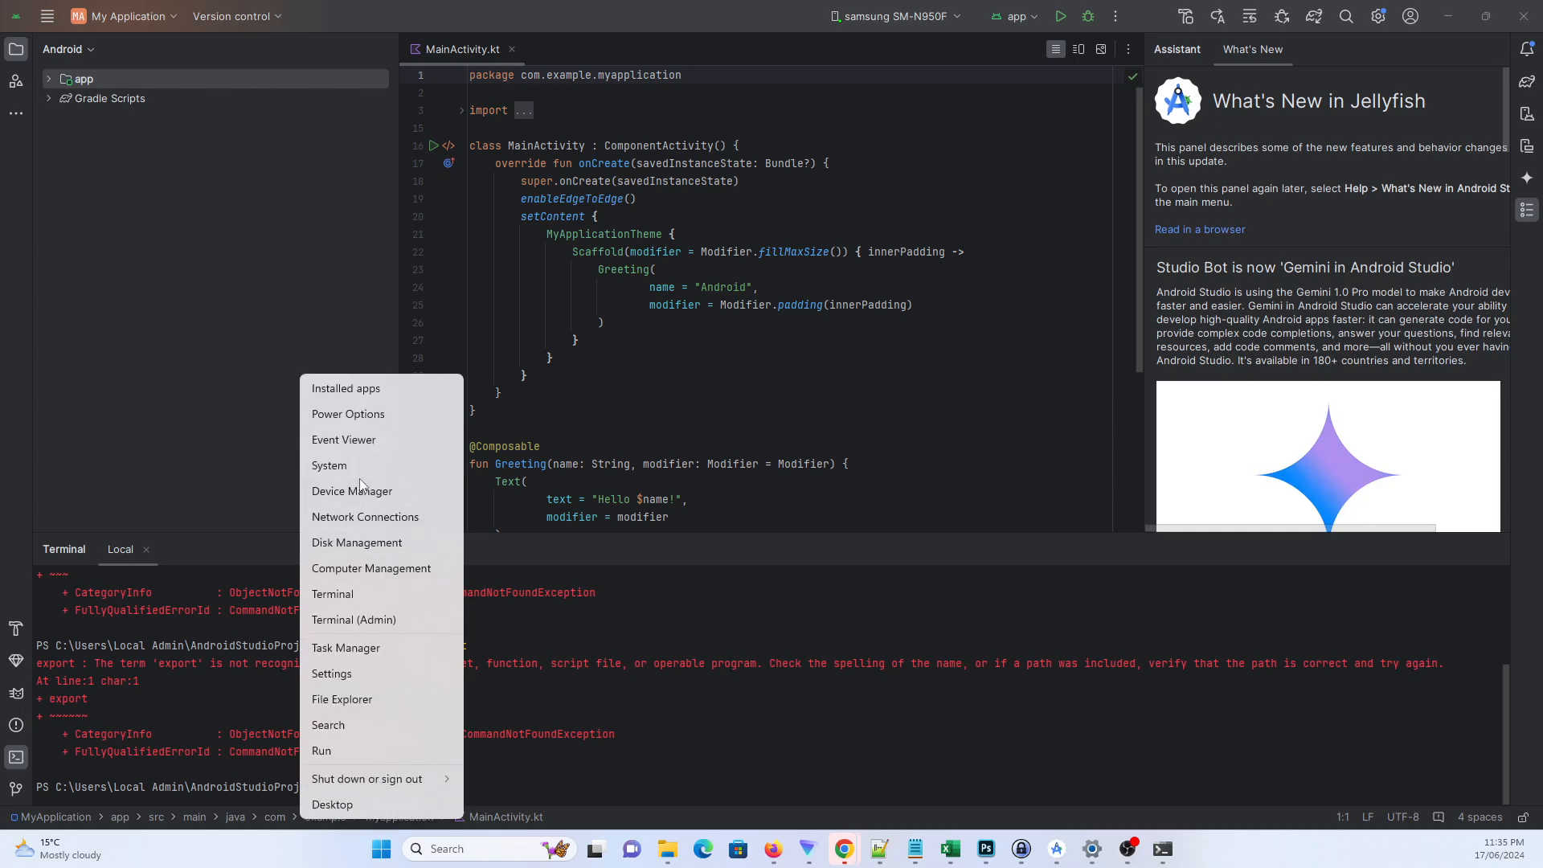
pyautogui.rightClick(383, 849)
pyautogui.click(365, 467)
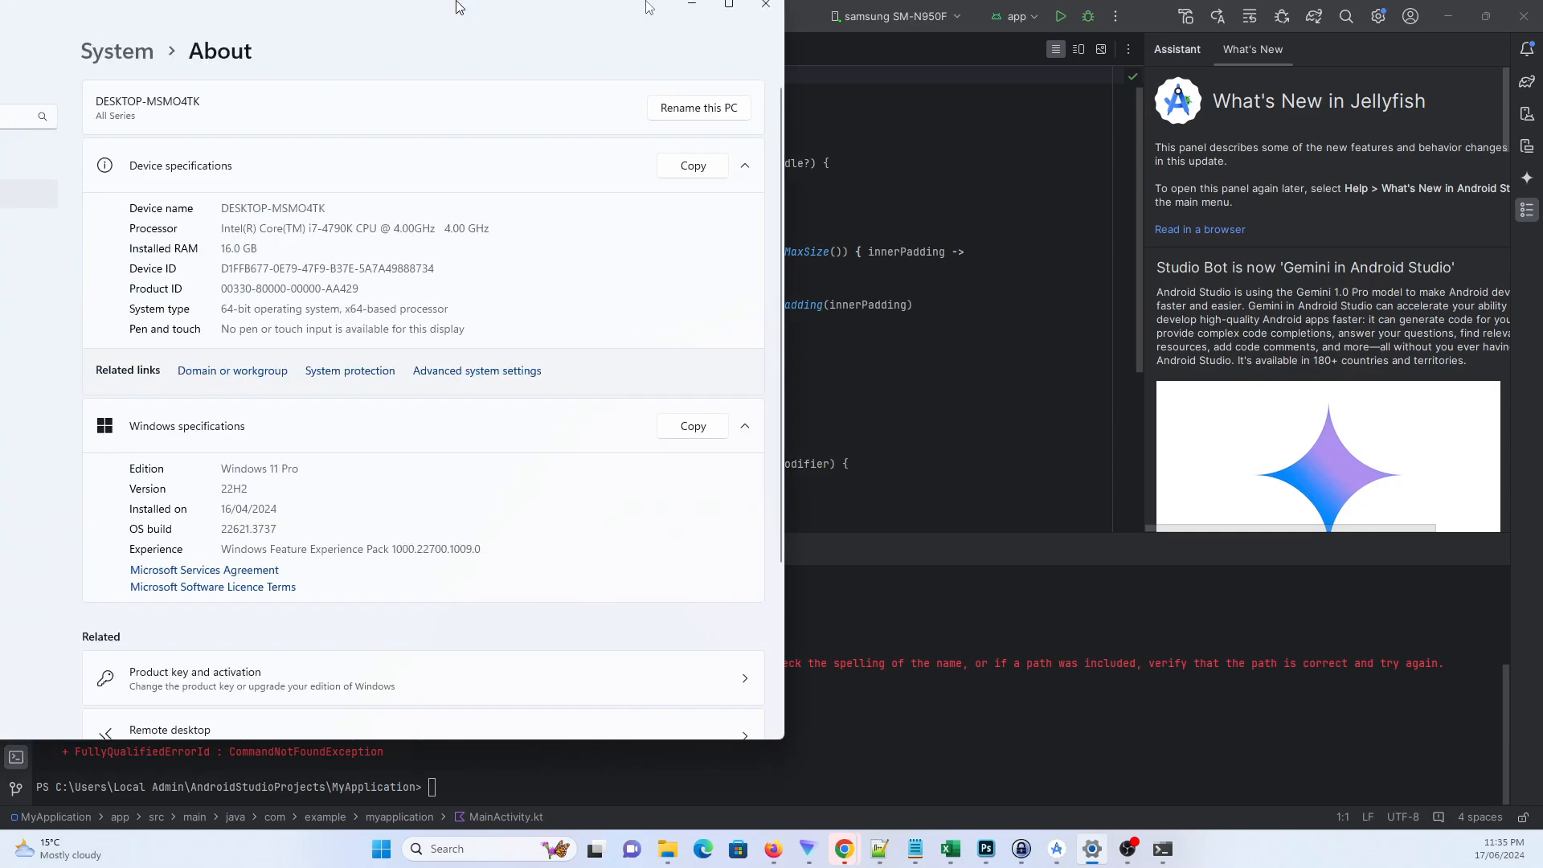
pyautogui.moveTo(458, 5); pyautogui.dragTo(772, 89)
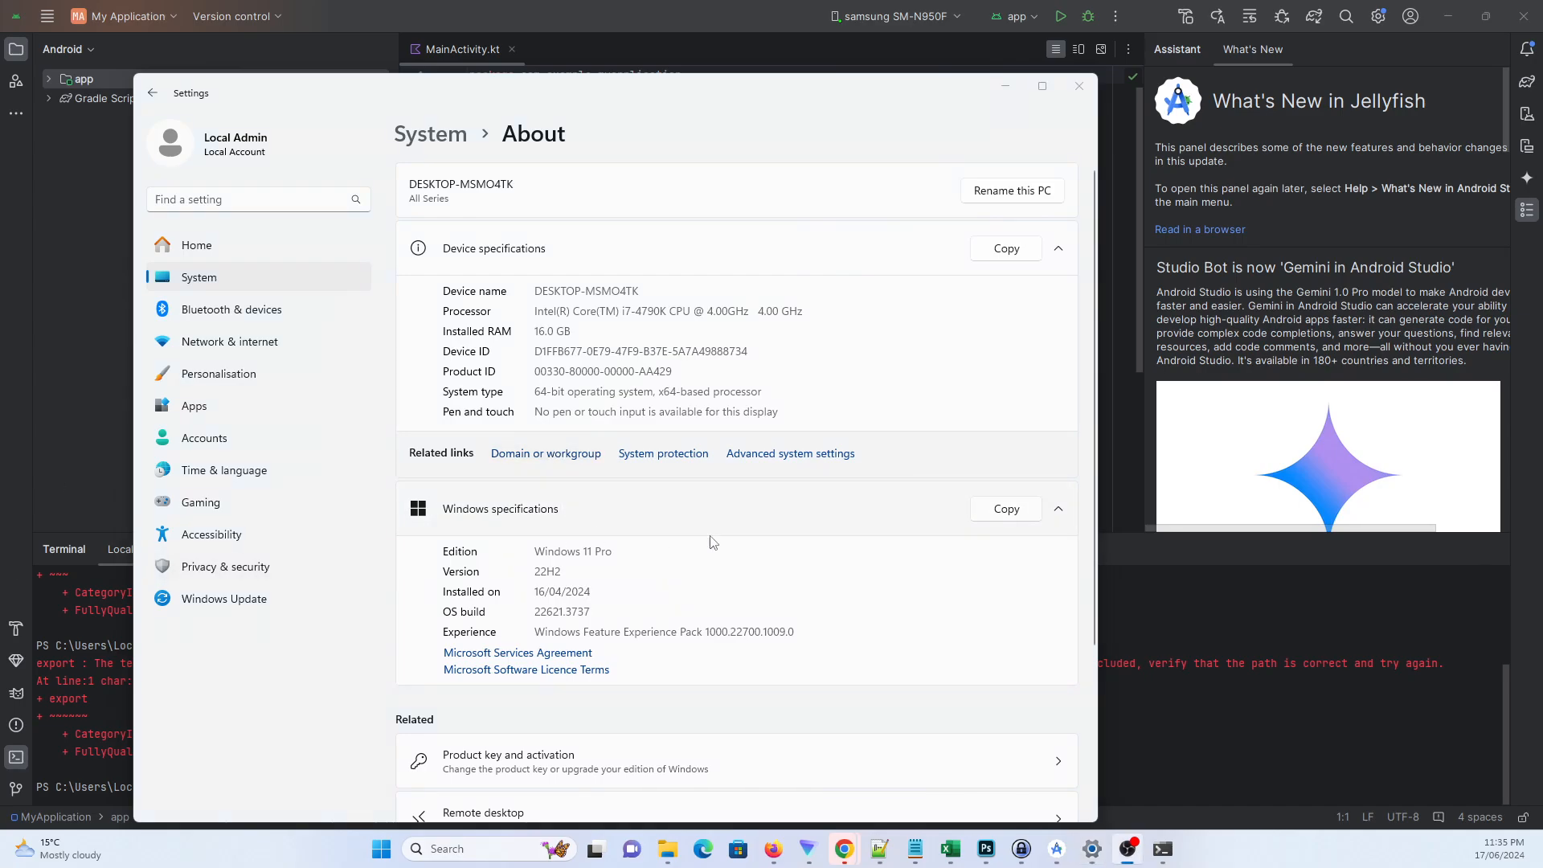
pyautogui.click(797, 459)
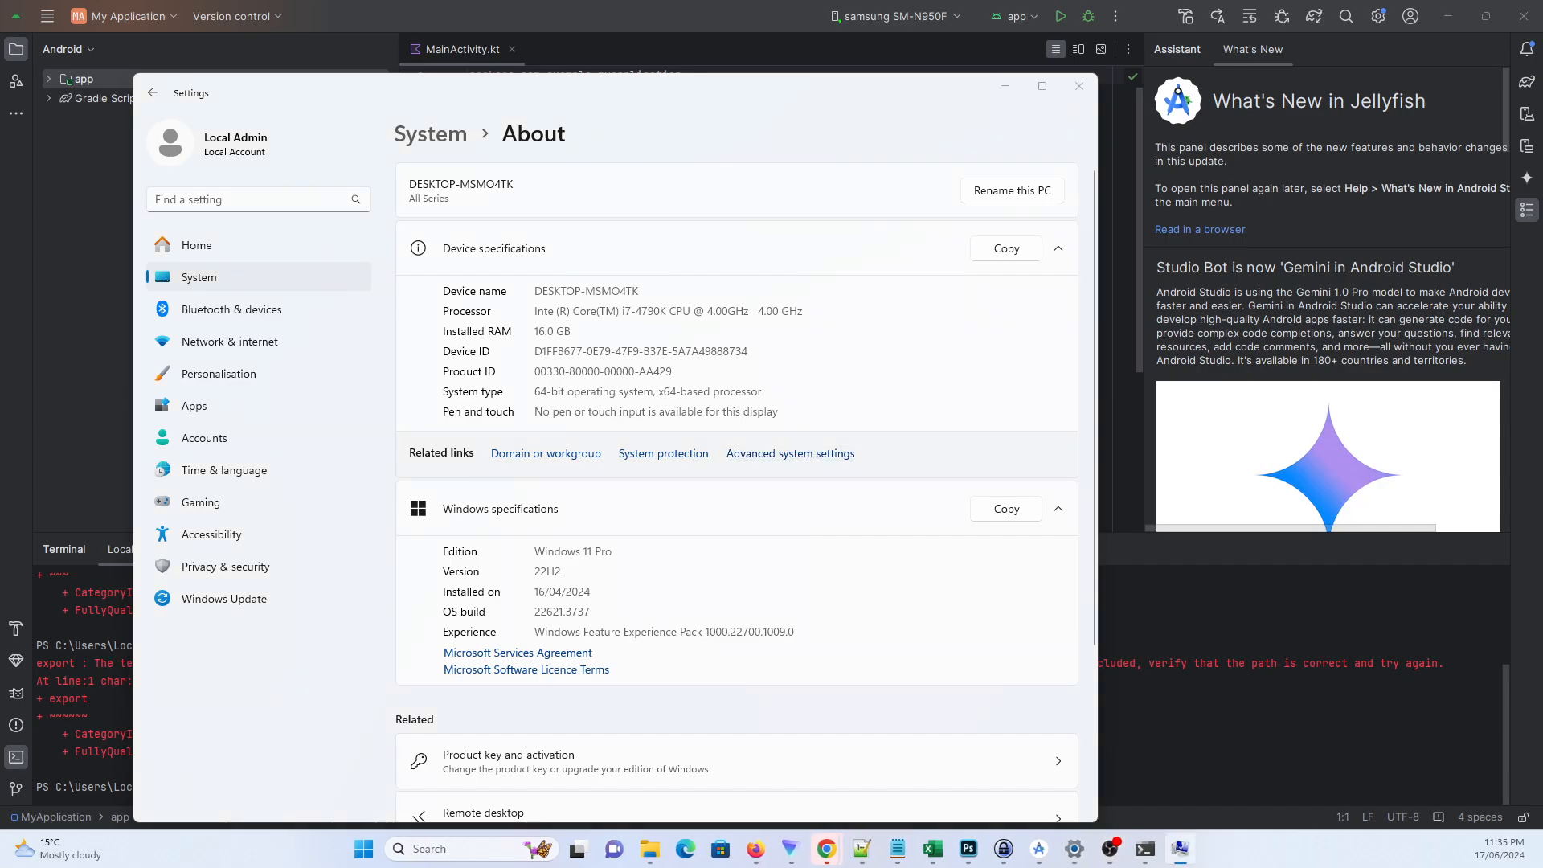
# Open the environment variables and bring up the user Path variable for editing.
pyautogui.moveTo(459, 269); pyautogui.dragTo(605, 256)
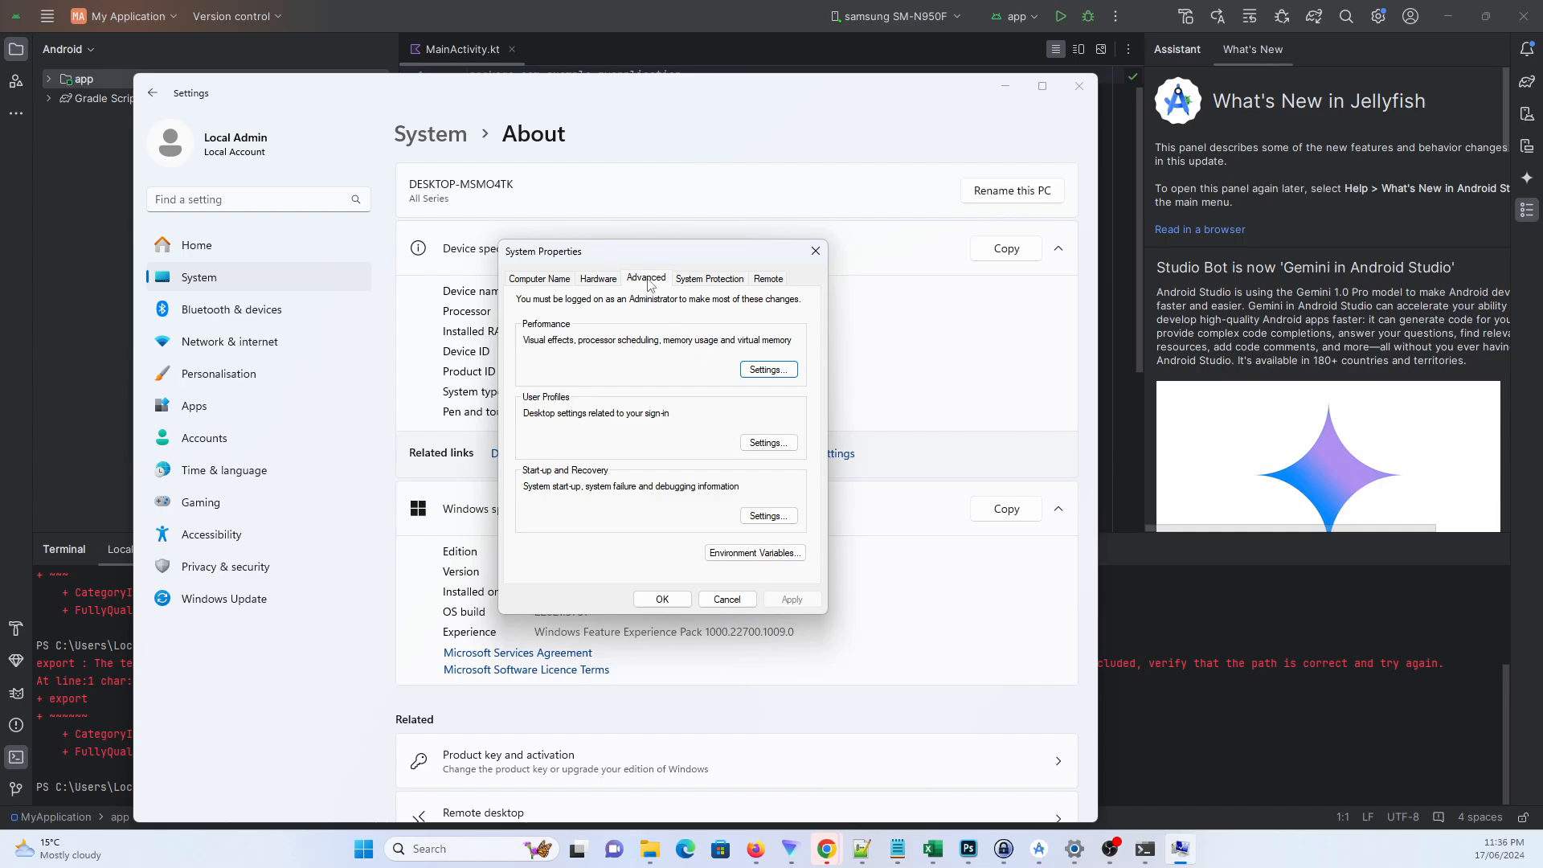
pyautogui.click(741, 555)
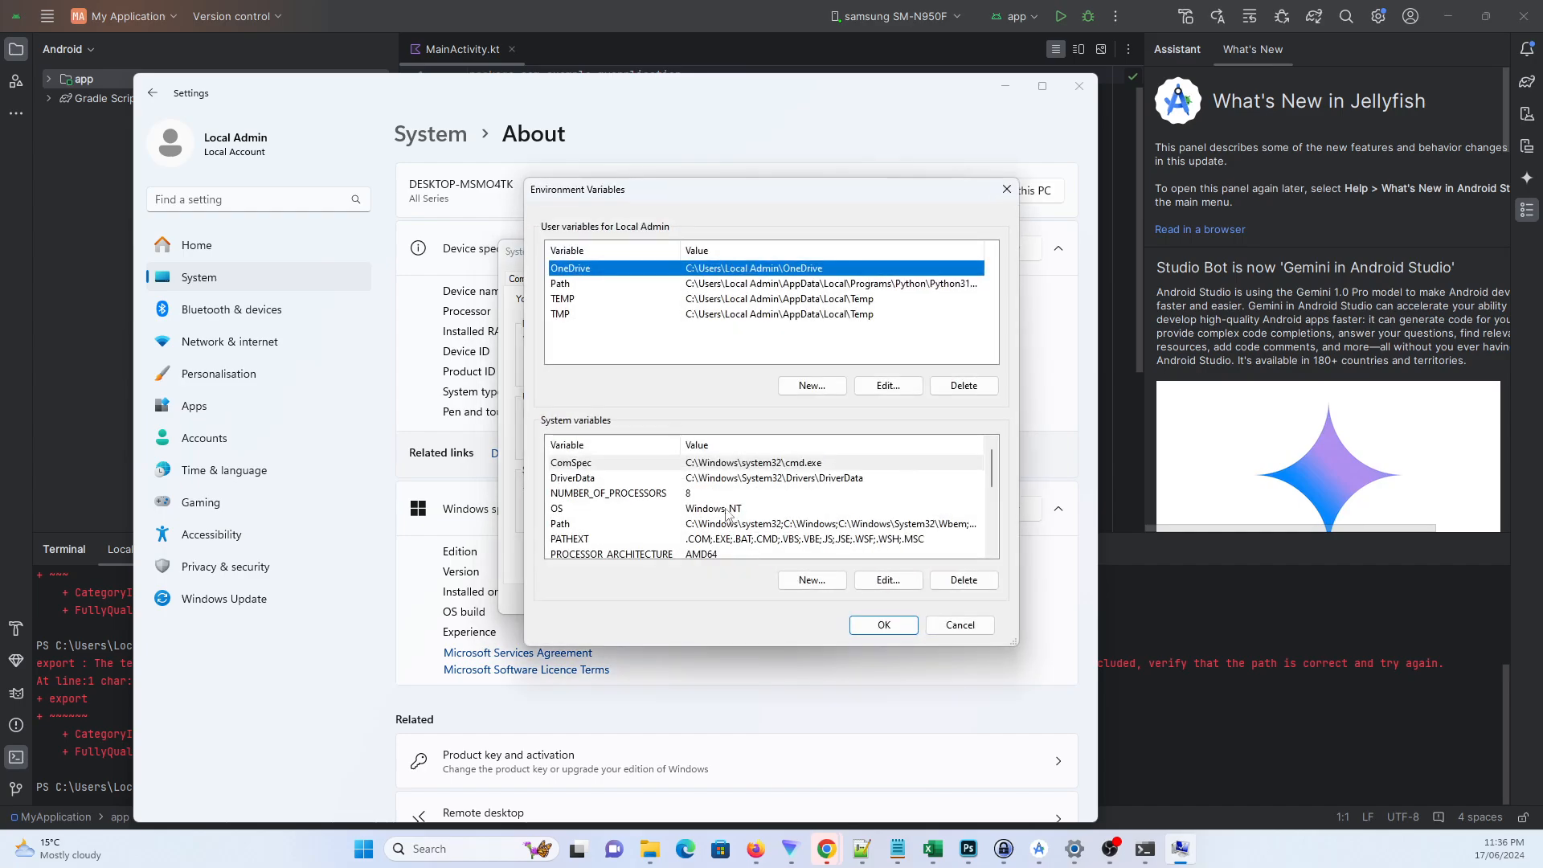
pyautogui.click(562, 285)
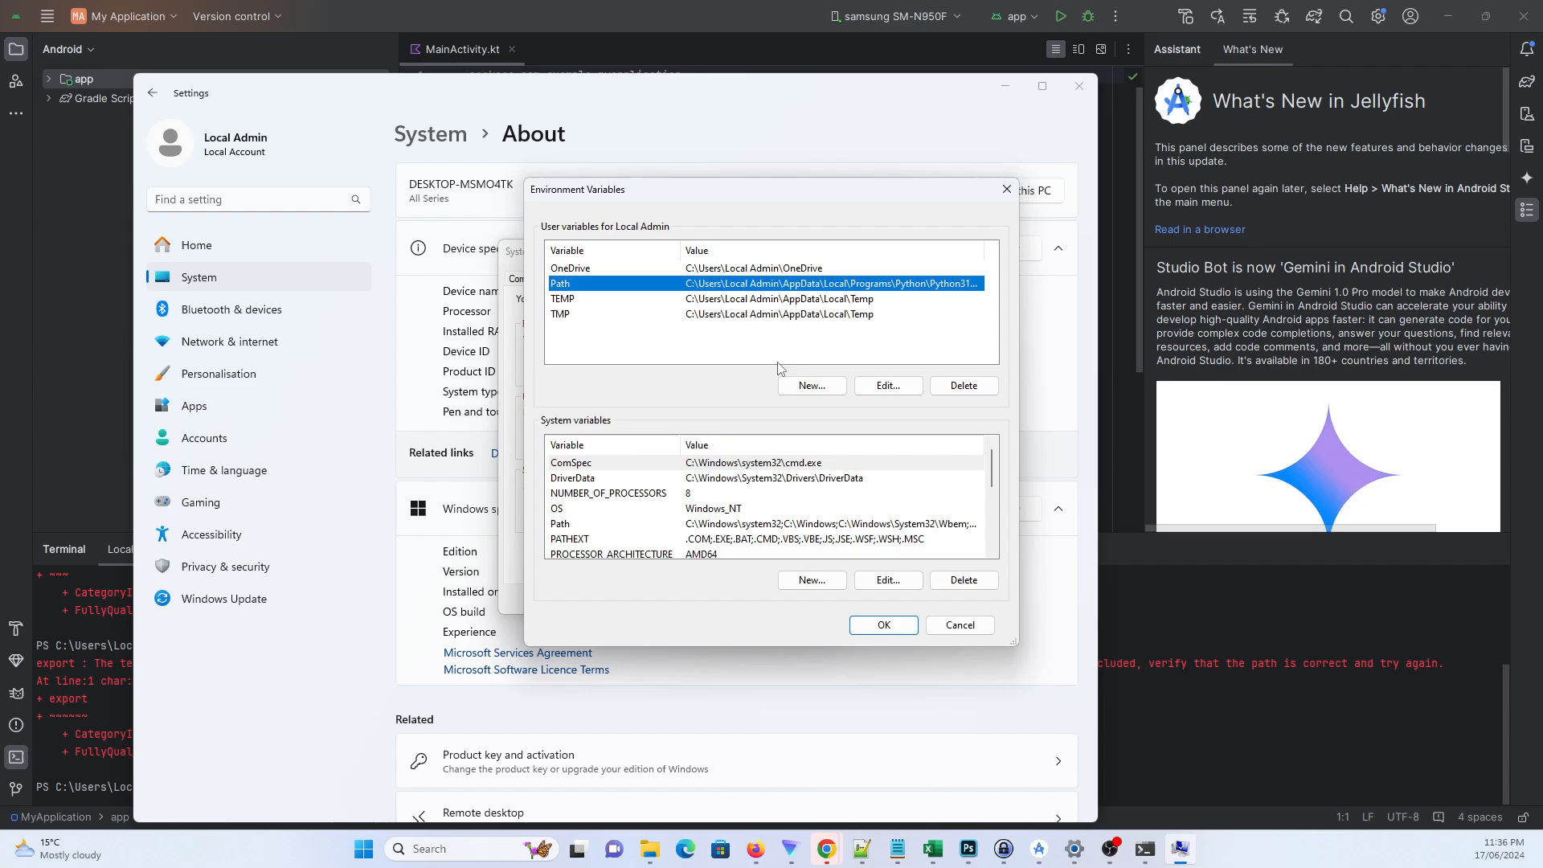
pyautogui.click(894, 387)
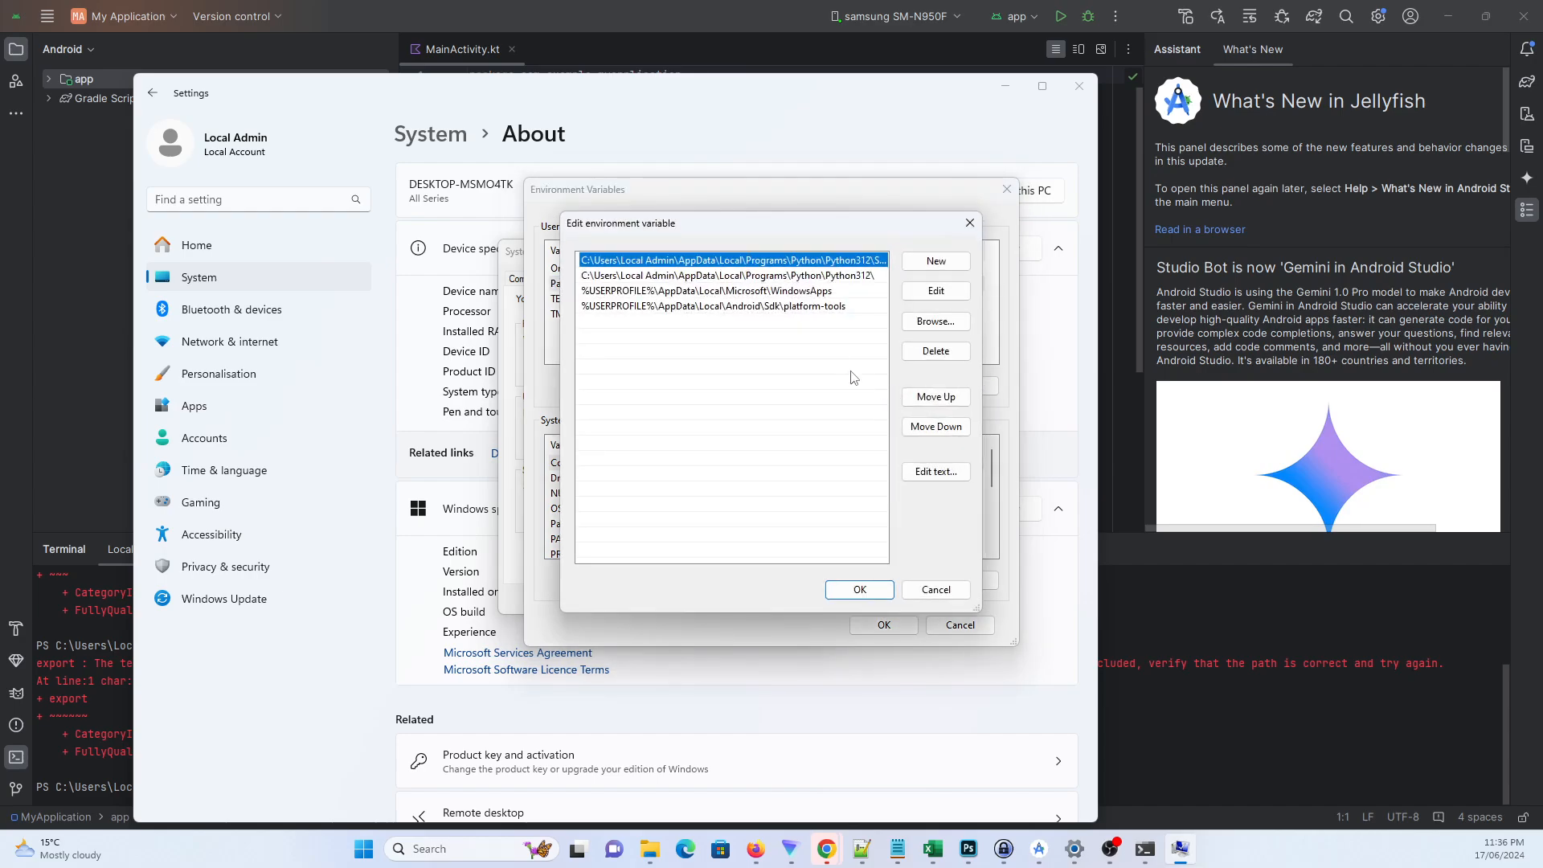
# Copy %USERPROFILE%\AppData\Local\ from the WindowsApps entry and add it as a new entry in the user Path variable.
pyautogui.click(706, 292)
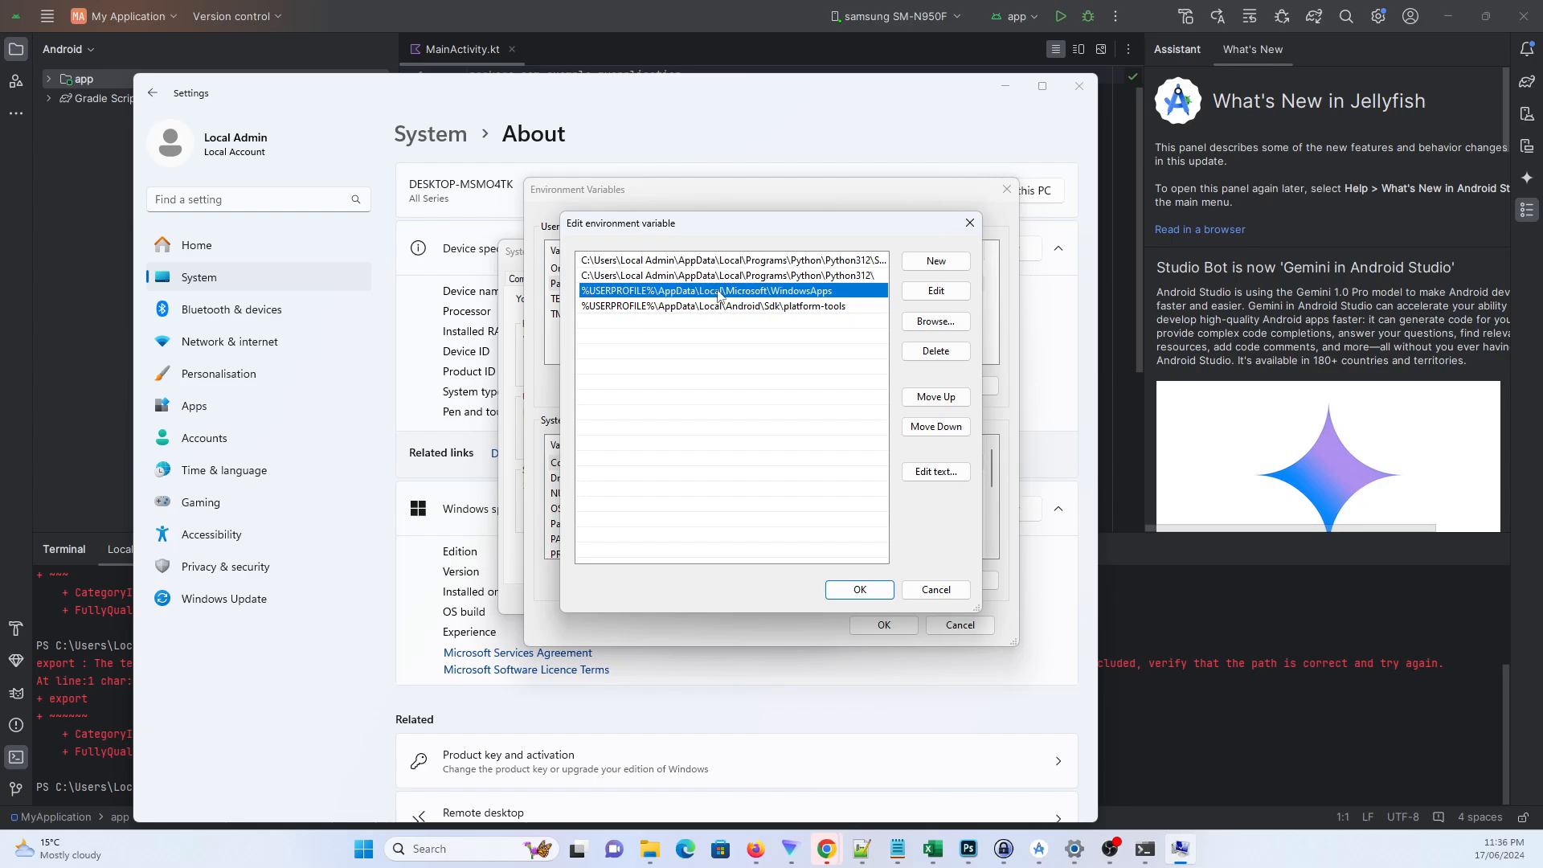
pyautogui.doubleClick(728, 293)
pyautogui.moveTo(726, 291); pyautogui.dragTo(482, 291)
pyautogui.hotkey('ctrl', 'c')
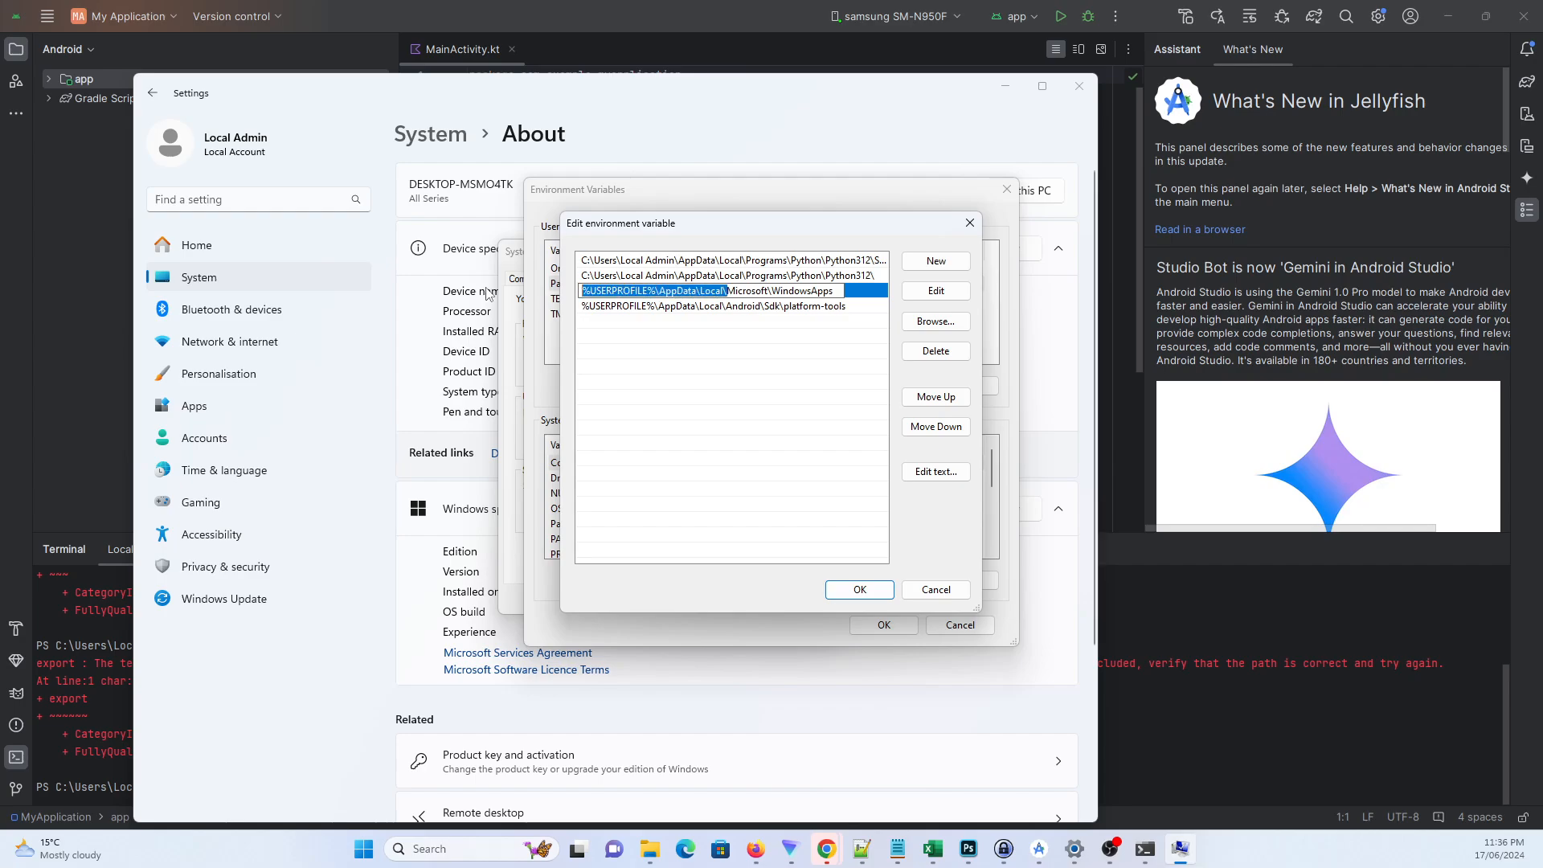
pyautogui.click(711, 372)
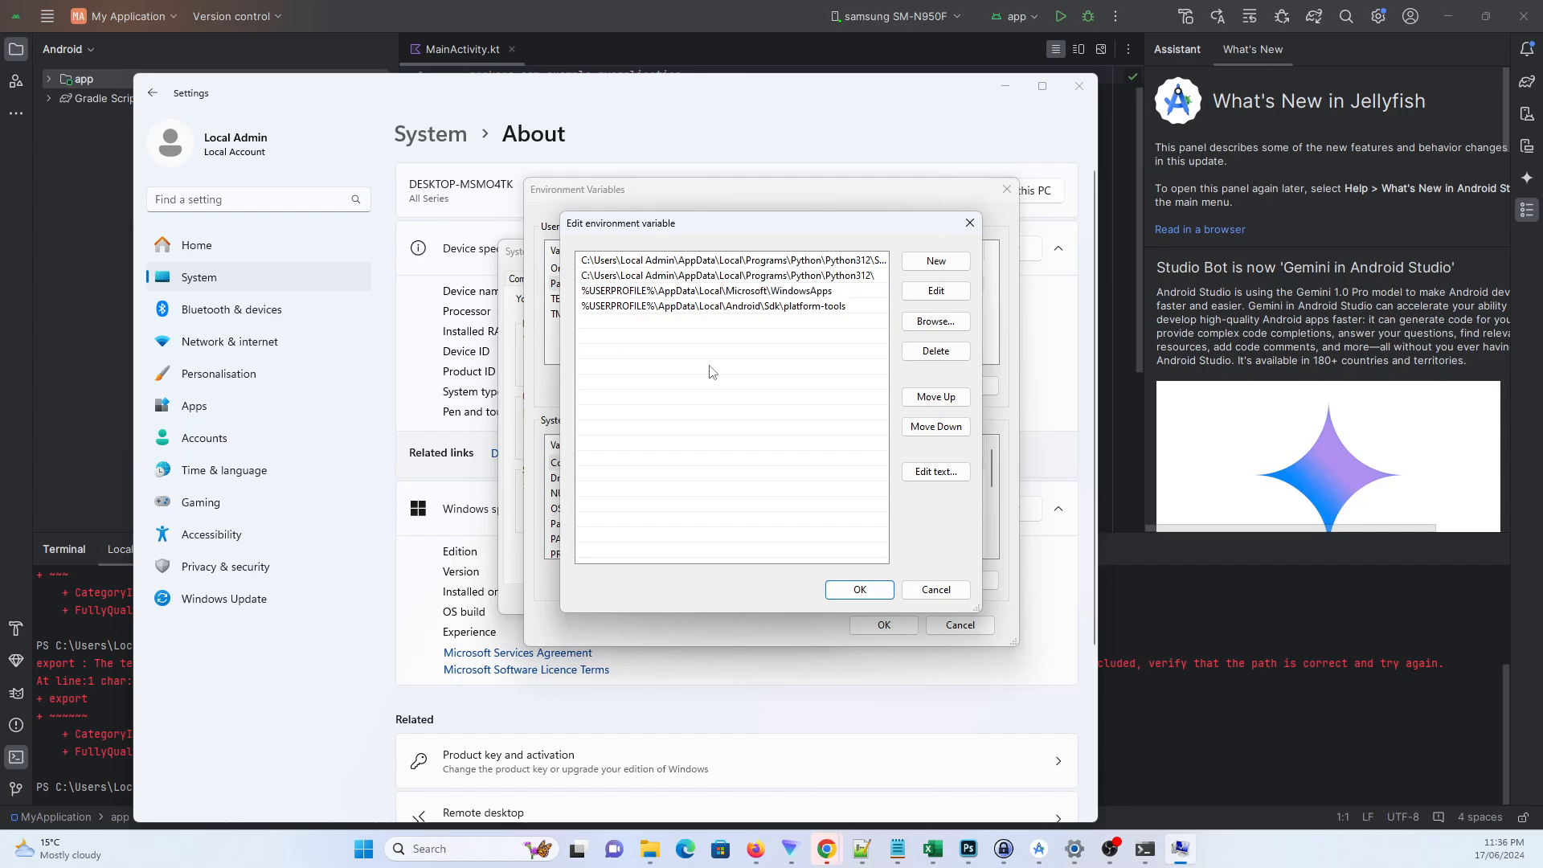
pyautogui.doubleClick(730, 325)
pyautogui.hotkey('ctrl', 'v')
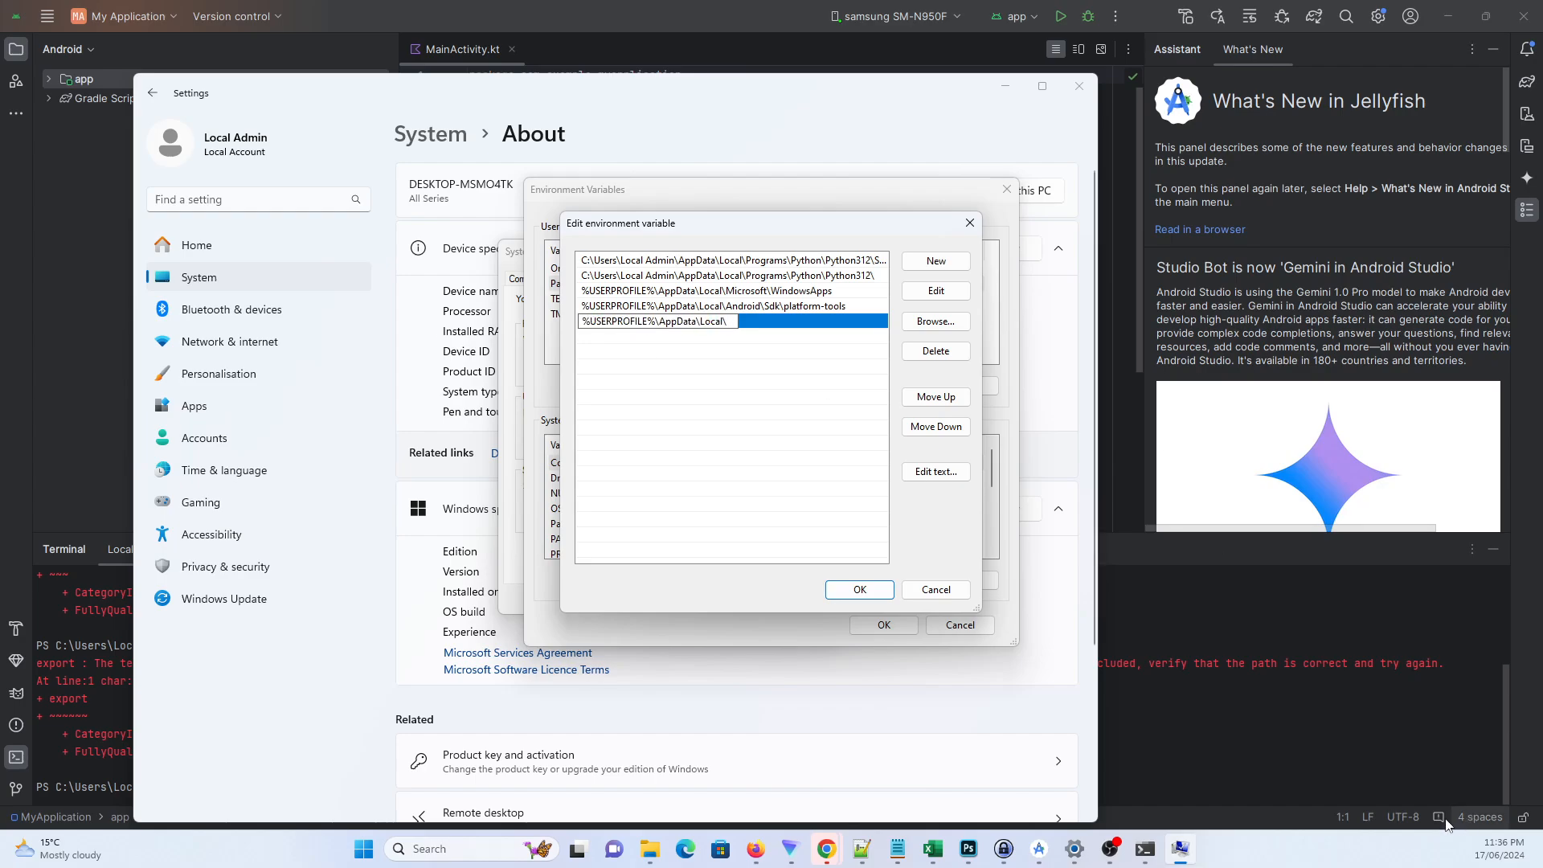
# Switch to Android Studio, find the Android SDK page by searching settings for "sdk", and copy the full SDK location path.
pyautogui.click(1047, 856)
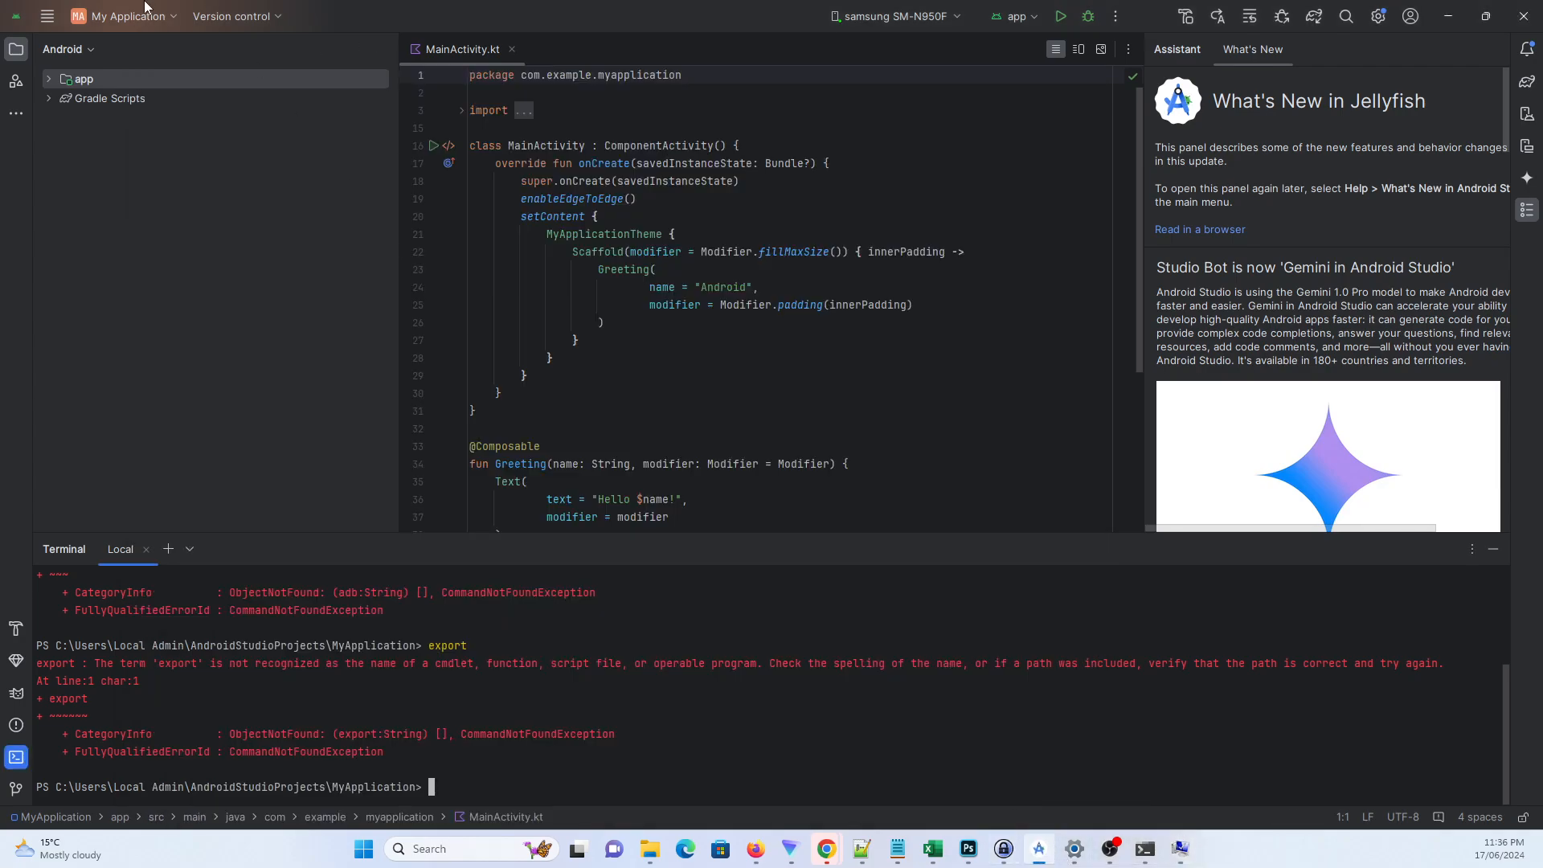
pyautogui.click(48, 16)
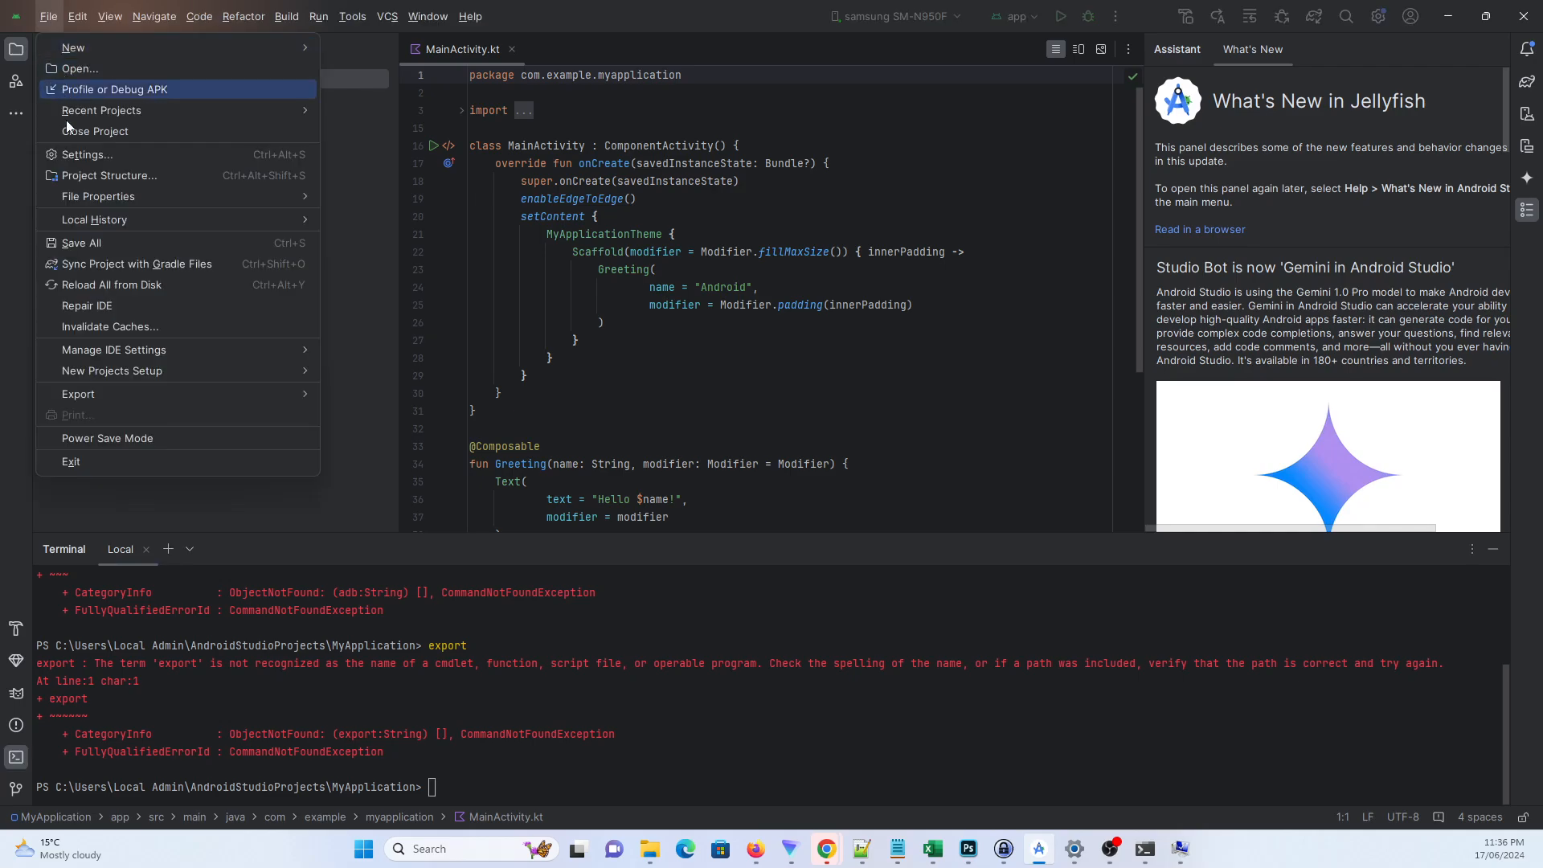
pyautogui.click(105, 159)
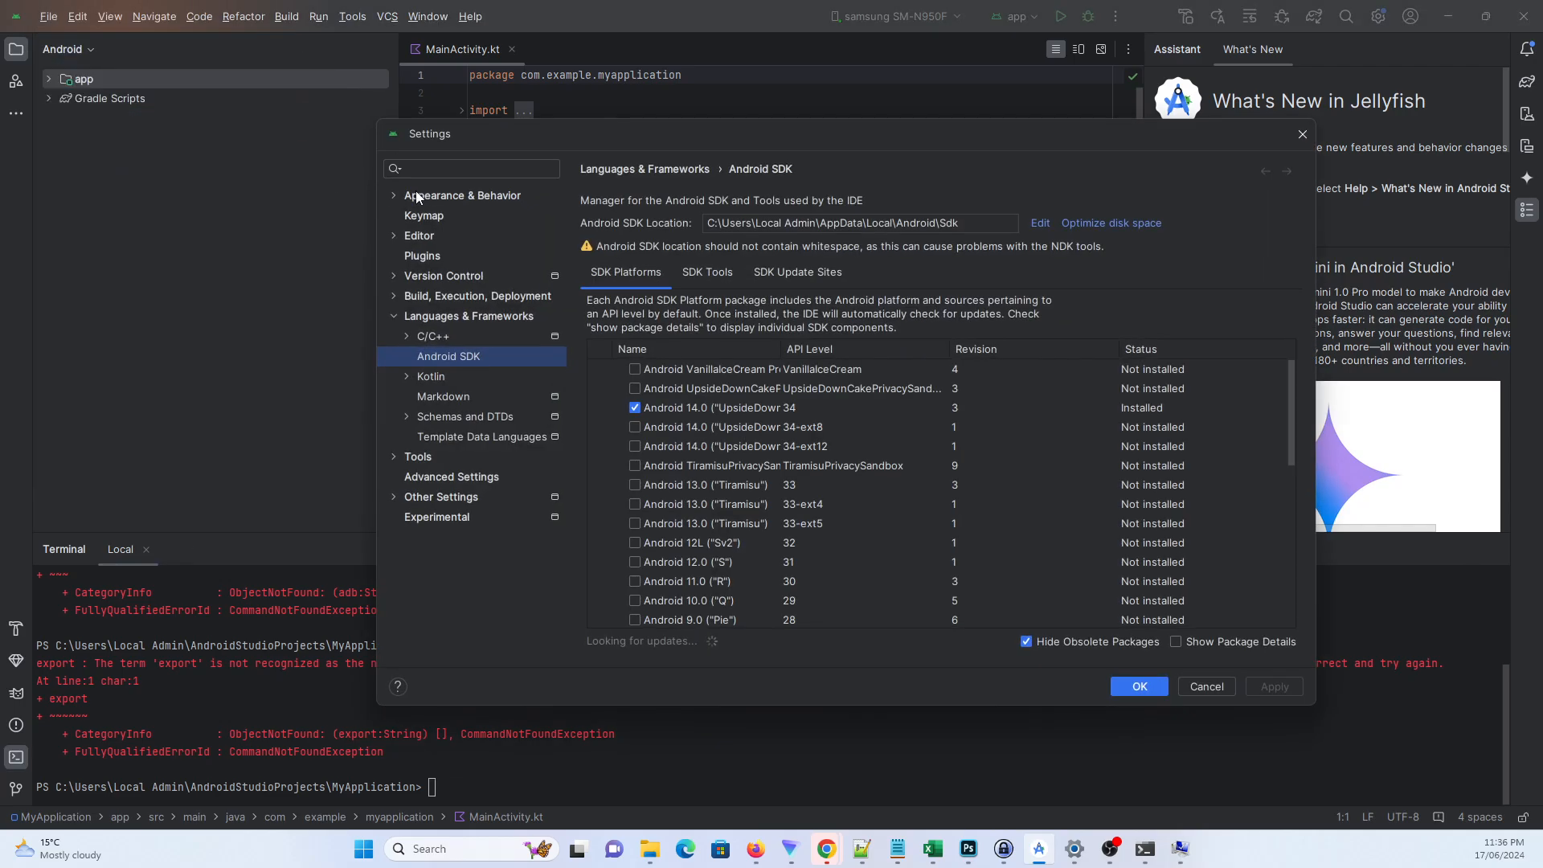
pyautogui.click(472, 168)
pyautogui.write('sdk')
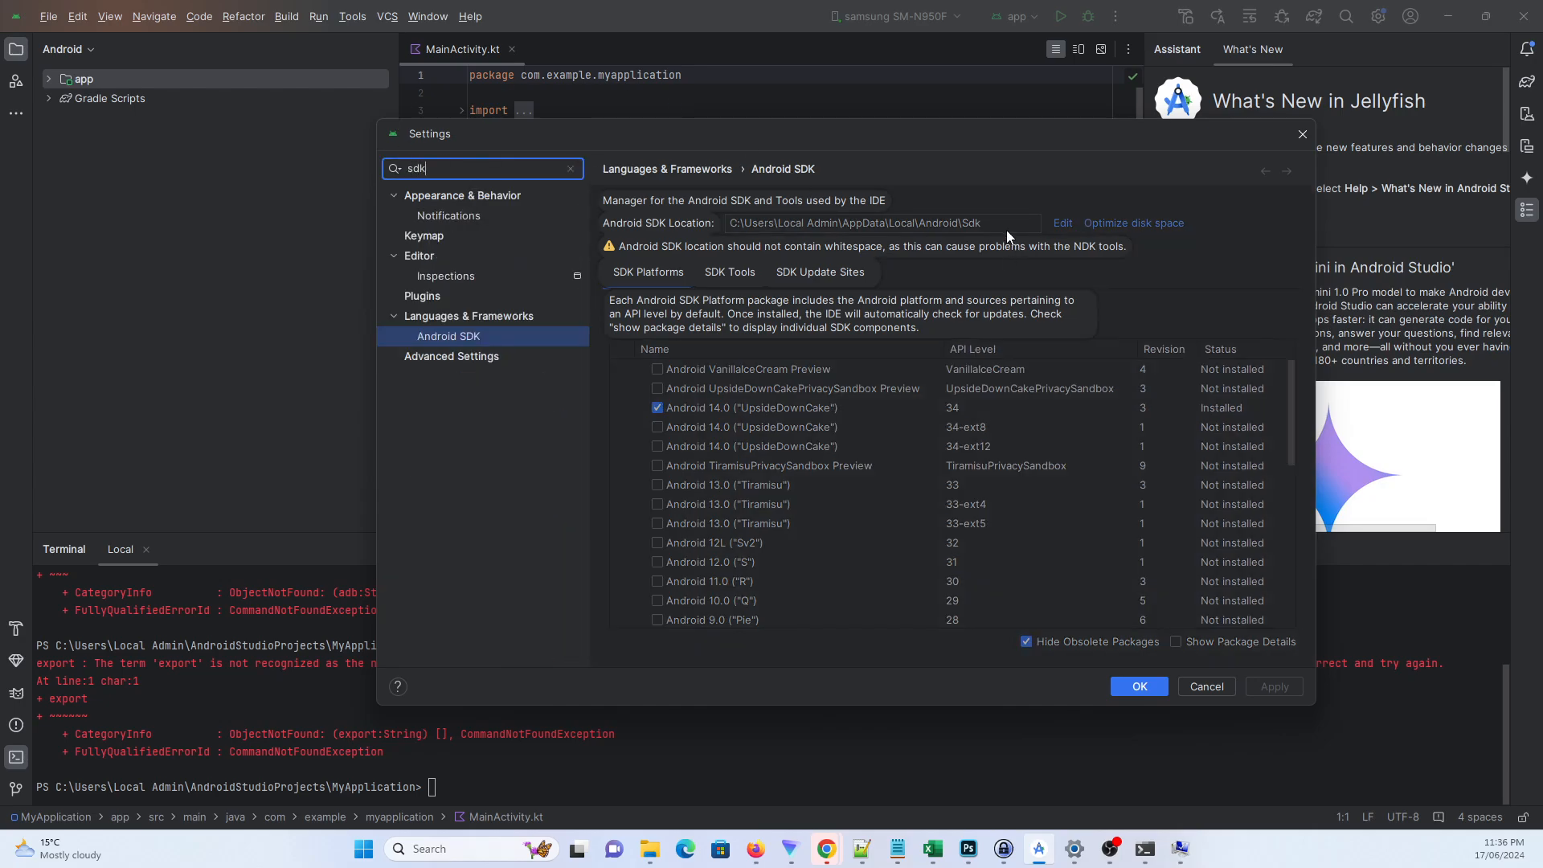
pyautogui.moveTo(1007, 232); pyautogui.dragTo(827, 224)
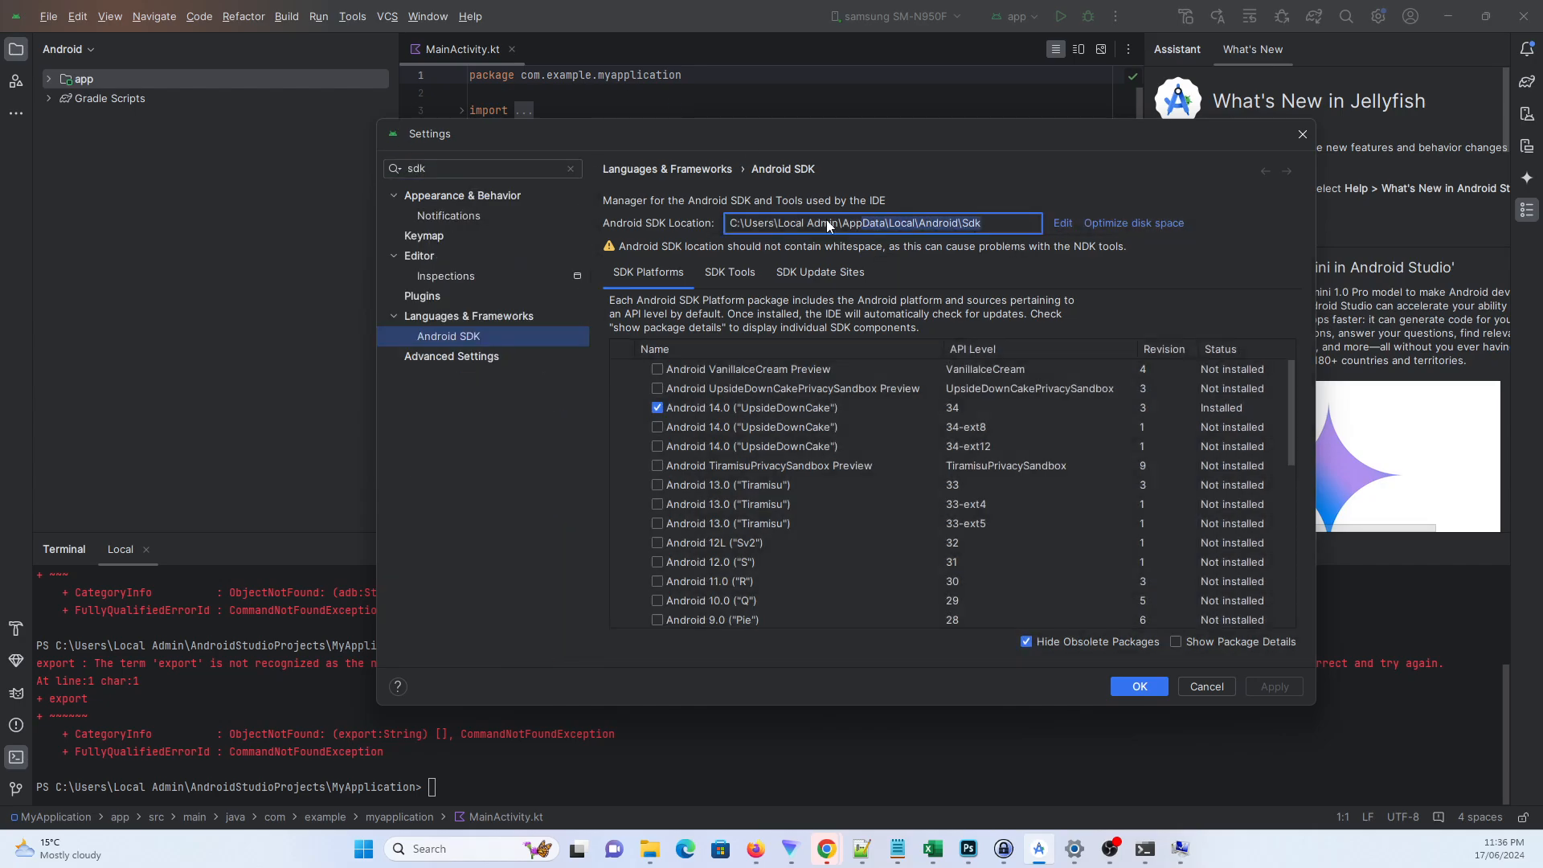
pyautogui.moveTo(995, 223); pyautogui.dragTo(653, 224)
pyautogui.hotkey('ctrl', 'c')
pyautogui.click(1208, 690)
# Switch back to the Path variable editor and add C:\Users\Local Admin\AppData\Local\Android\Sdk as a new entry.
pyautogui.click(1180, 849)
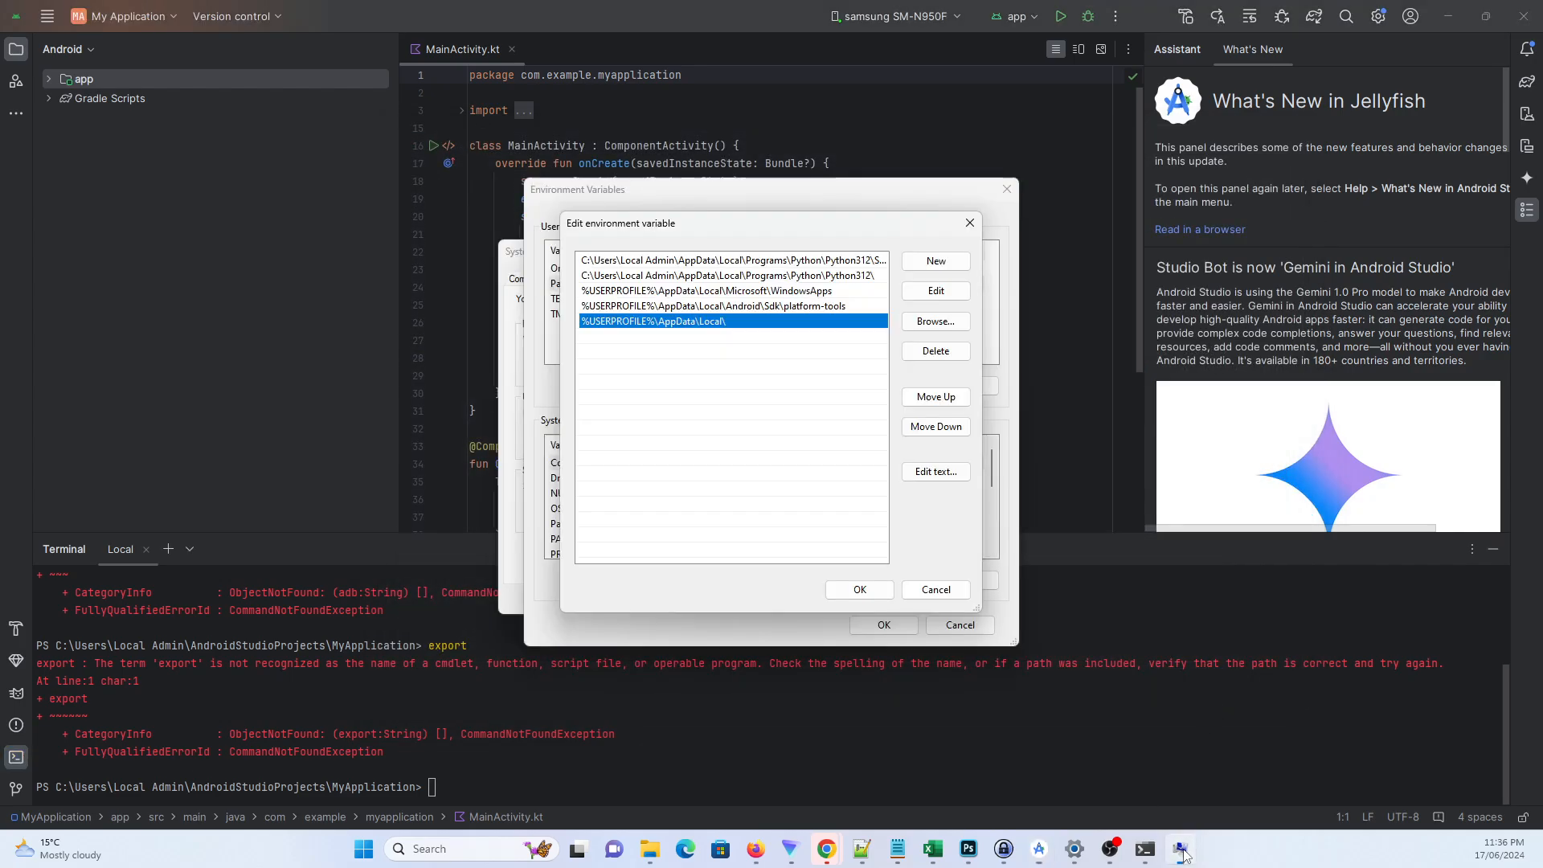
pyautogui.doubleClick(725, 344)
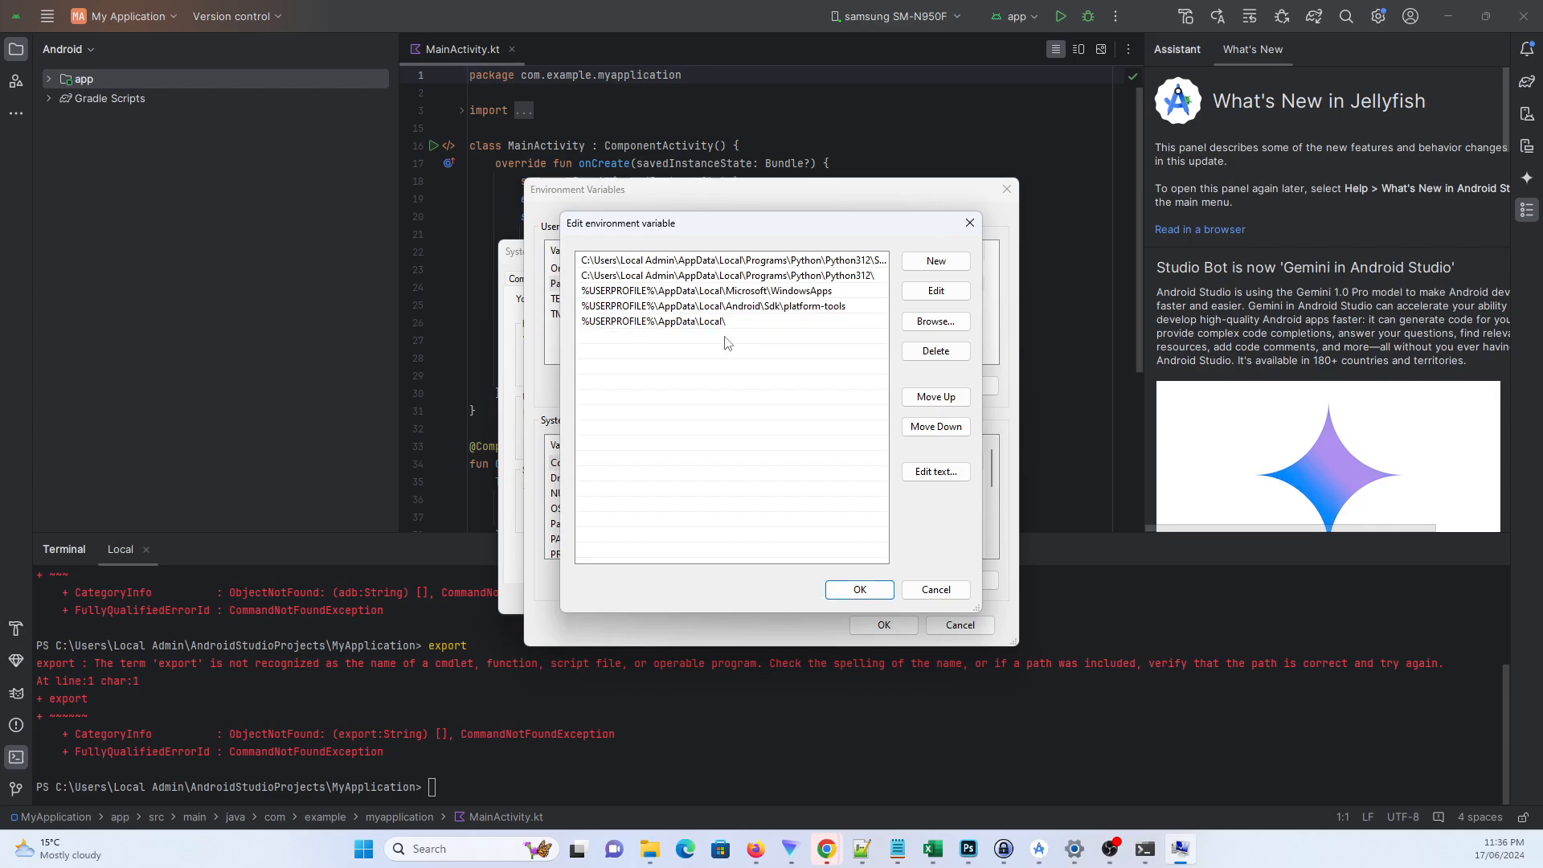
pyautogui.hotkey('ctrl', 'v')
pyautogui.click(729, 403)
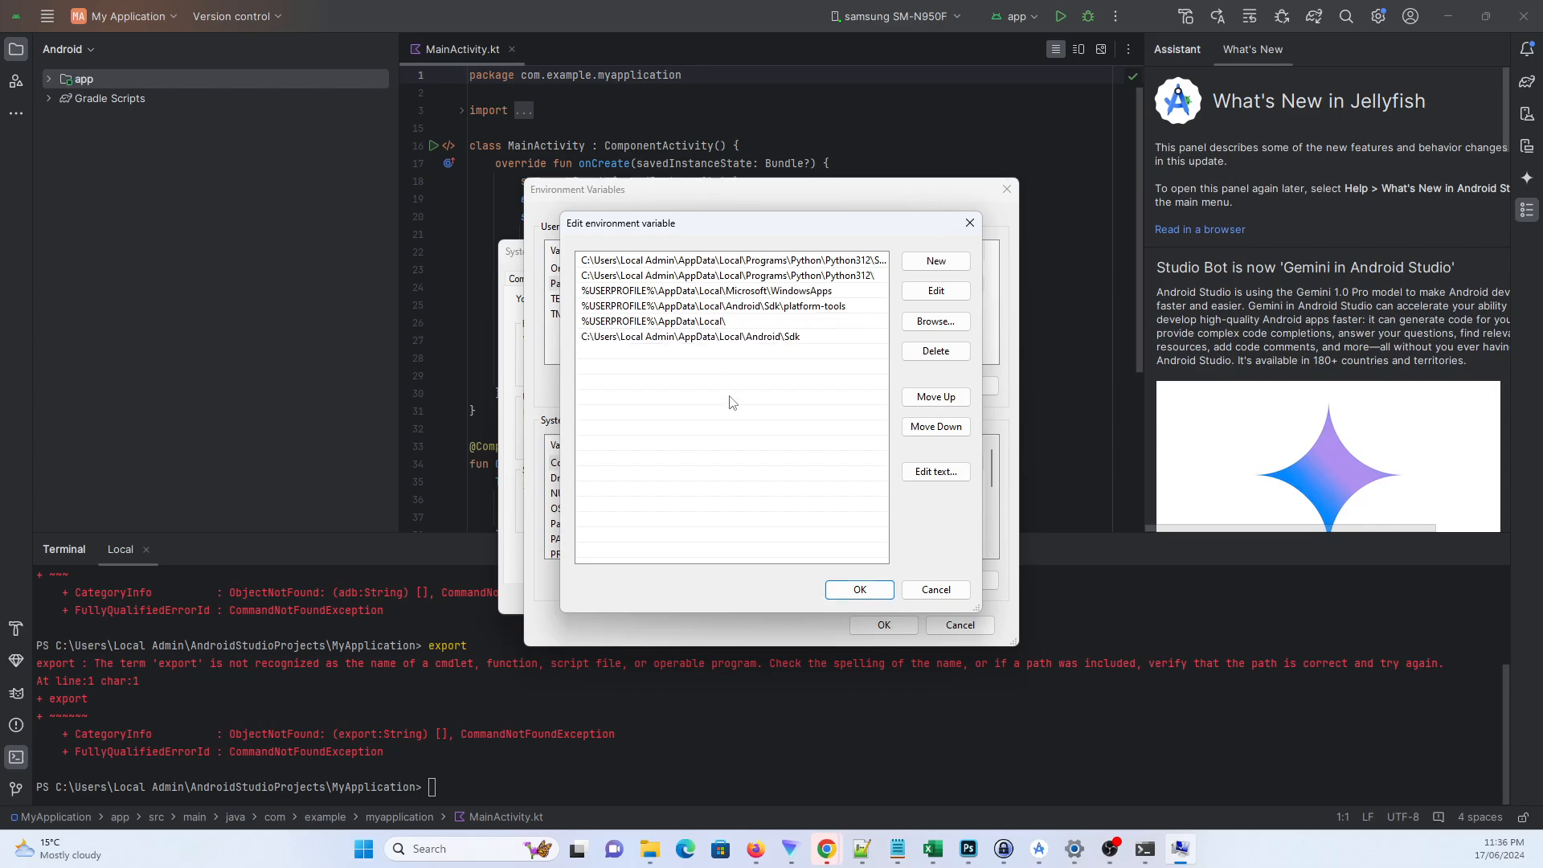
# Copy Android\Sdk from the C:\Users\Local Admin entry and append it to the %USERPROFILE%\AppData\Local\ entry in the user Path variable.
pyautogui.click(715, 341)
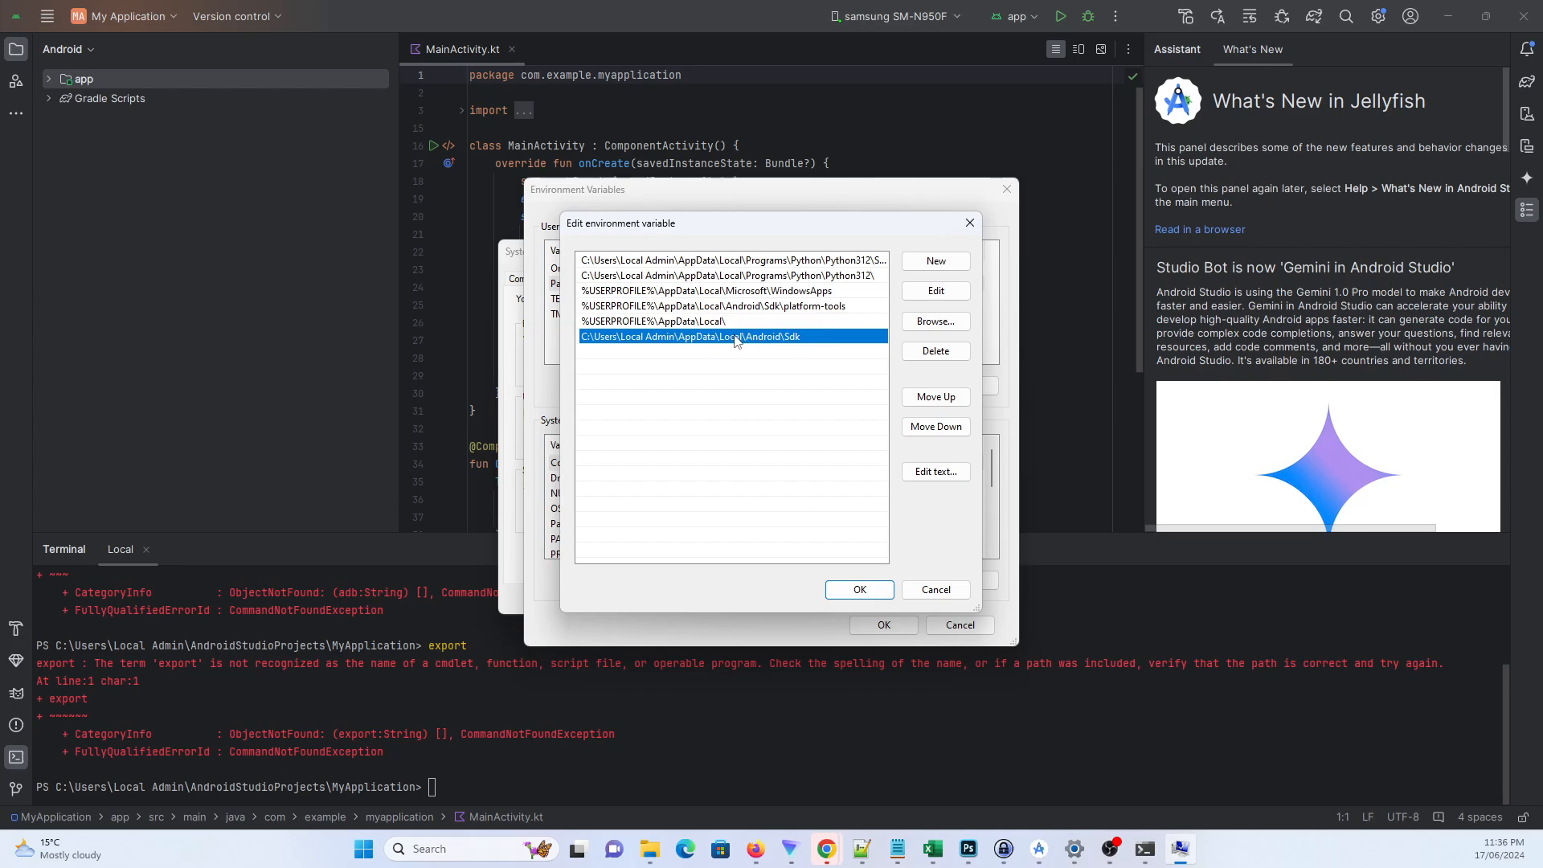
pyautogui.doubleClick(736, 341)
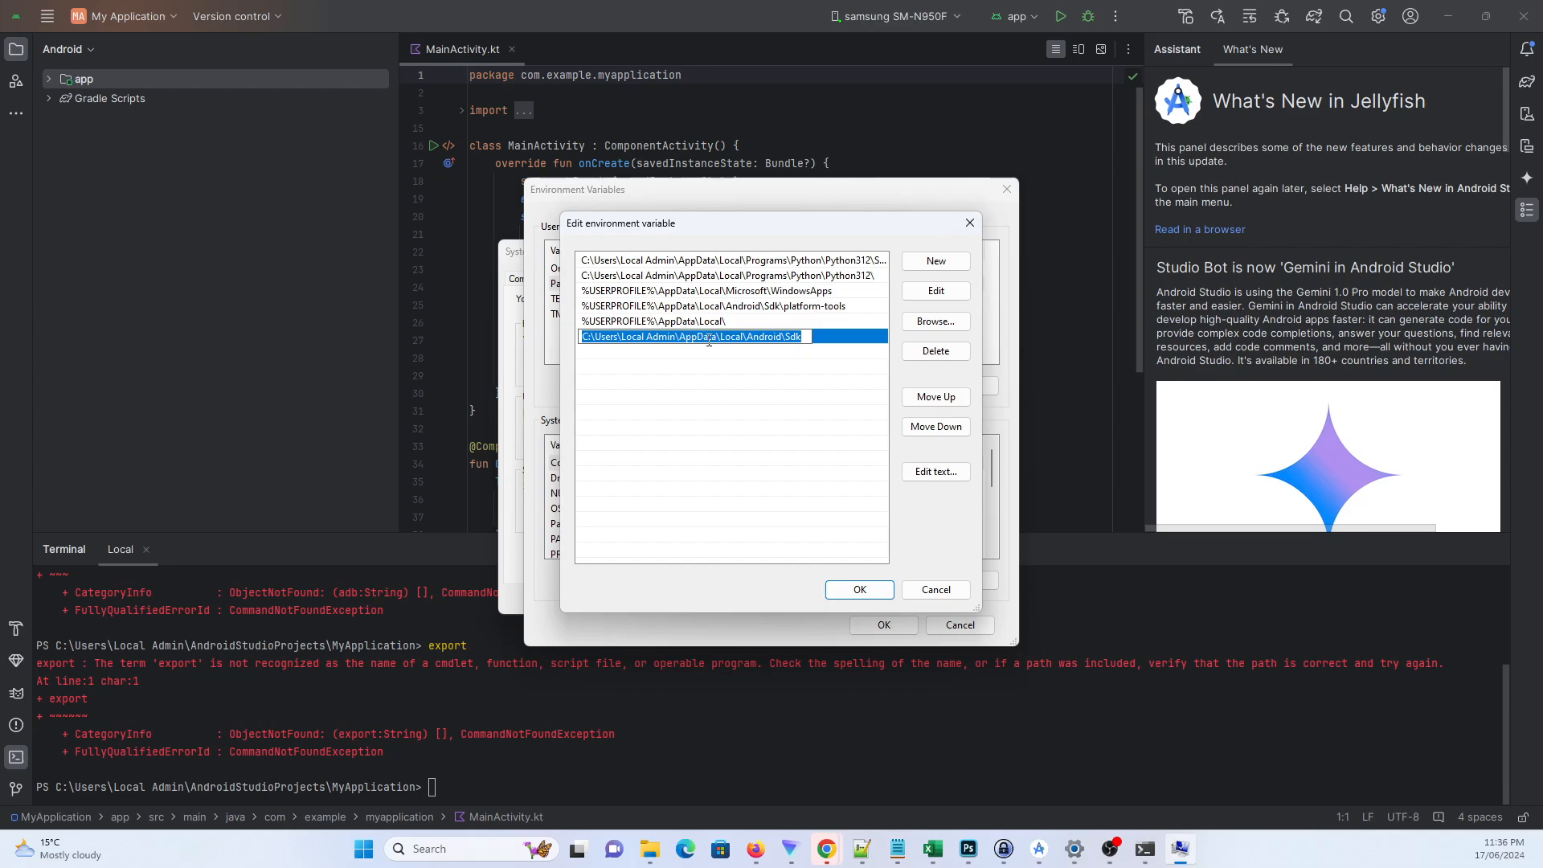
pyautogui.moveTo(721, 340); pyautogui.dragTo(871, 349)
pyautogui.click(771, 322)
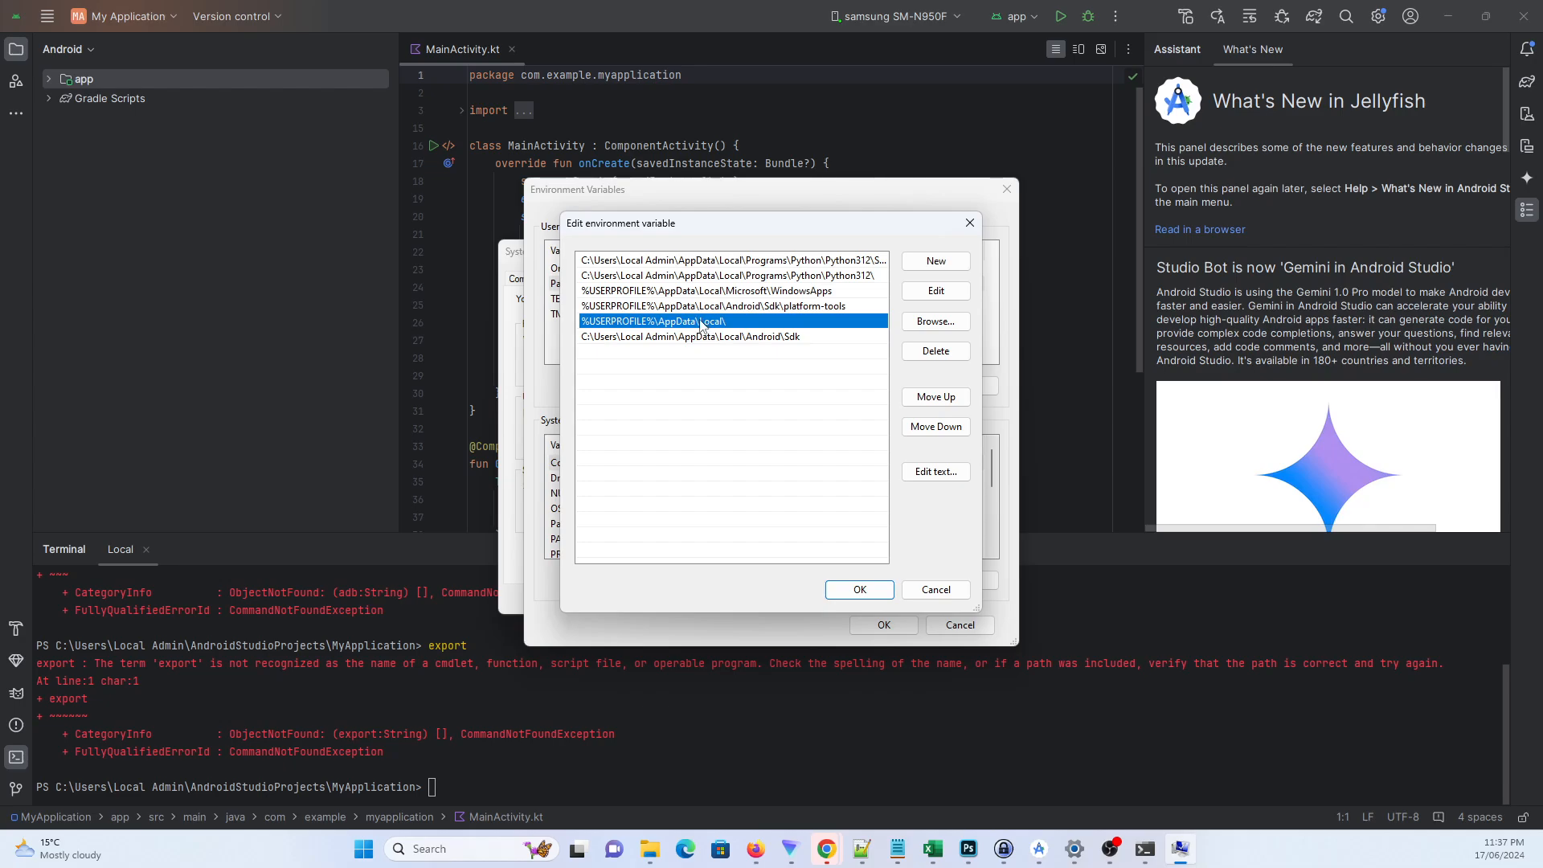
pyautogui.doubleClick(738, 336)
pyautogui.click(738, 336)
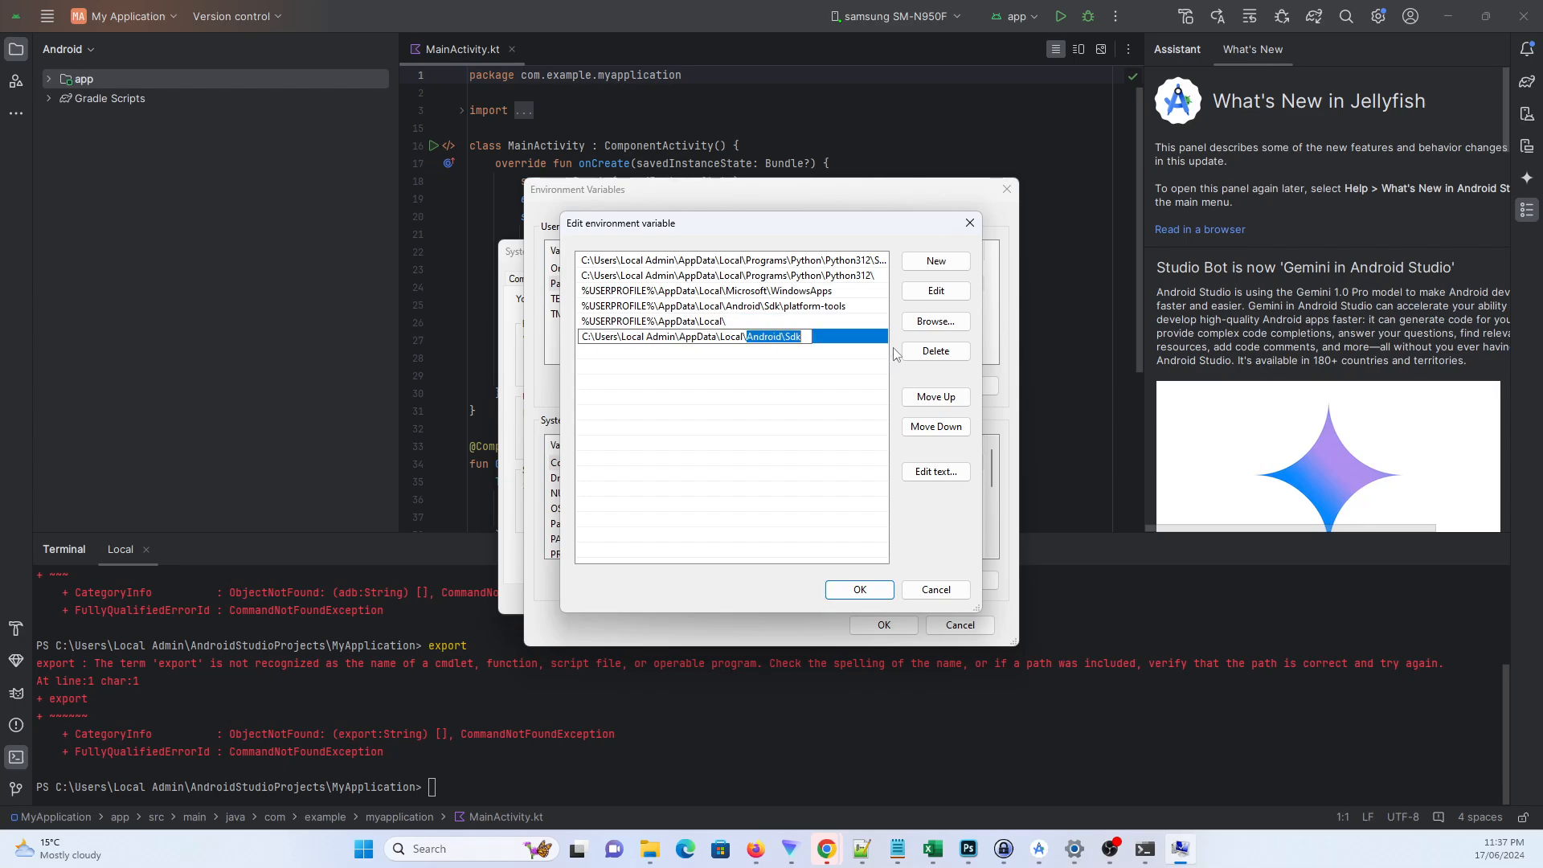
pyautogui.doubleClick(756, 322)
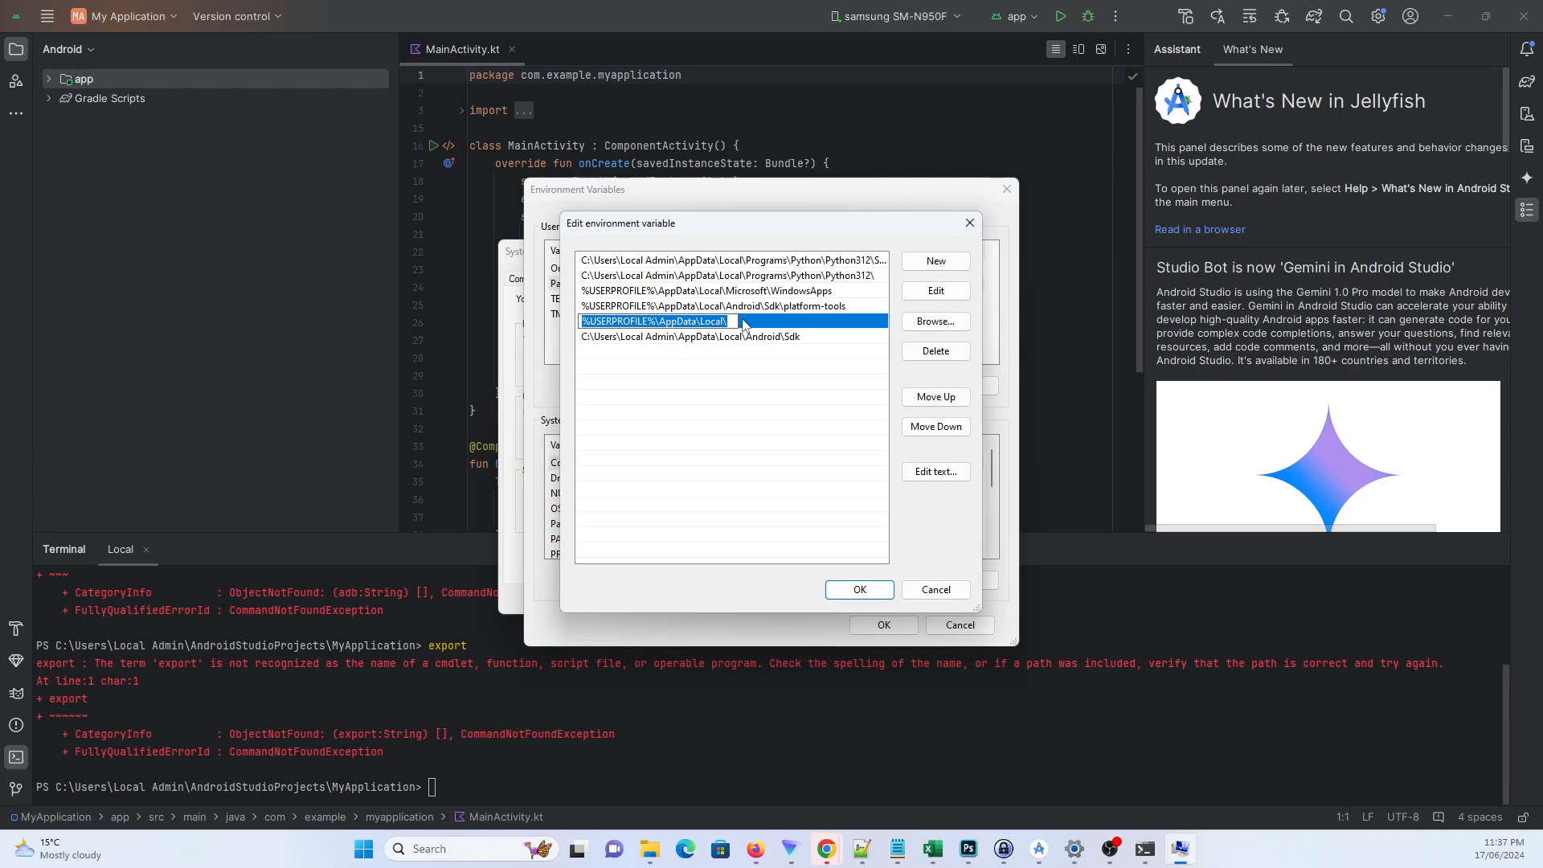
pyautogui.click(753, 323)
pyautogui.write('Android\\Sdk')
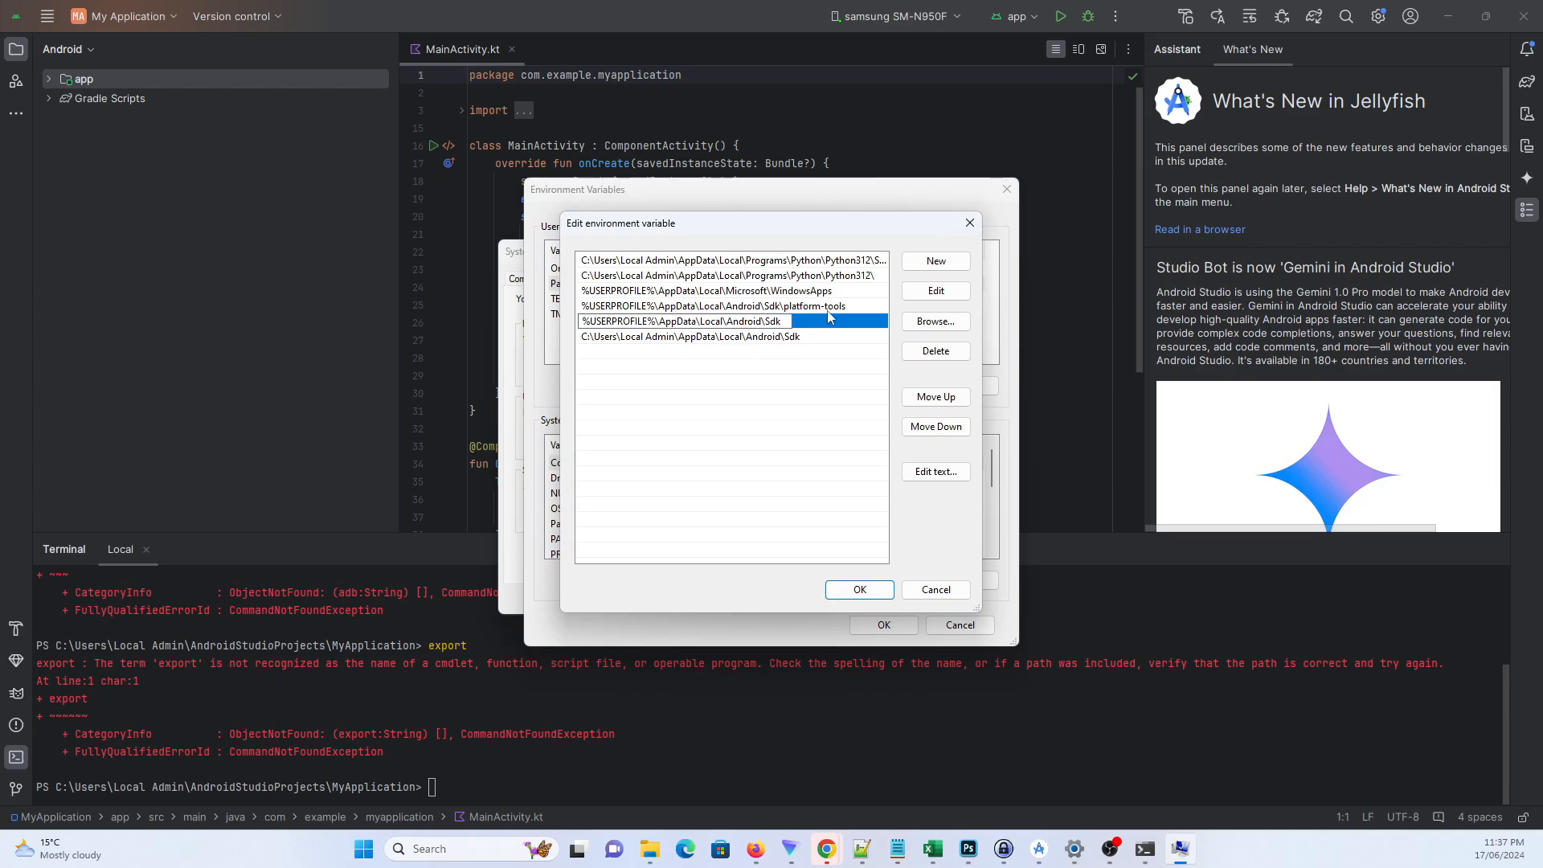
pyautogui.click(782, 367)
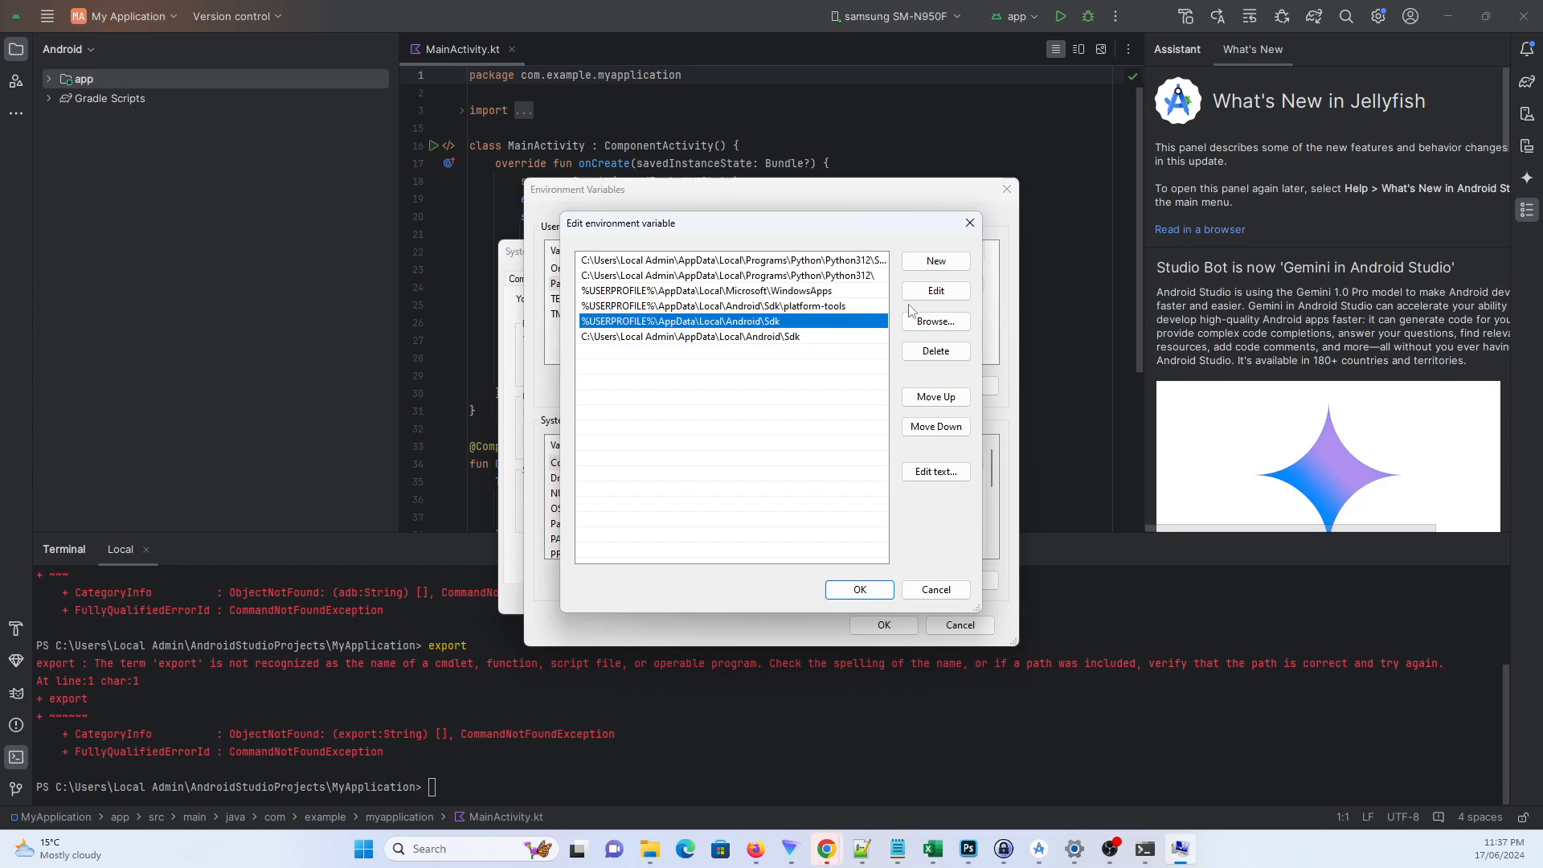
# Delete the two Path entries ending in Android\Sdk, keeping the platform-tools entry, and confirm the environment variable and system properties dialogs.
pyautogui.click(940, 351)
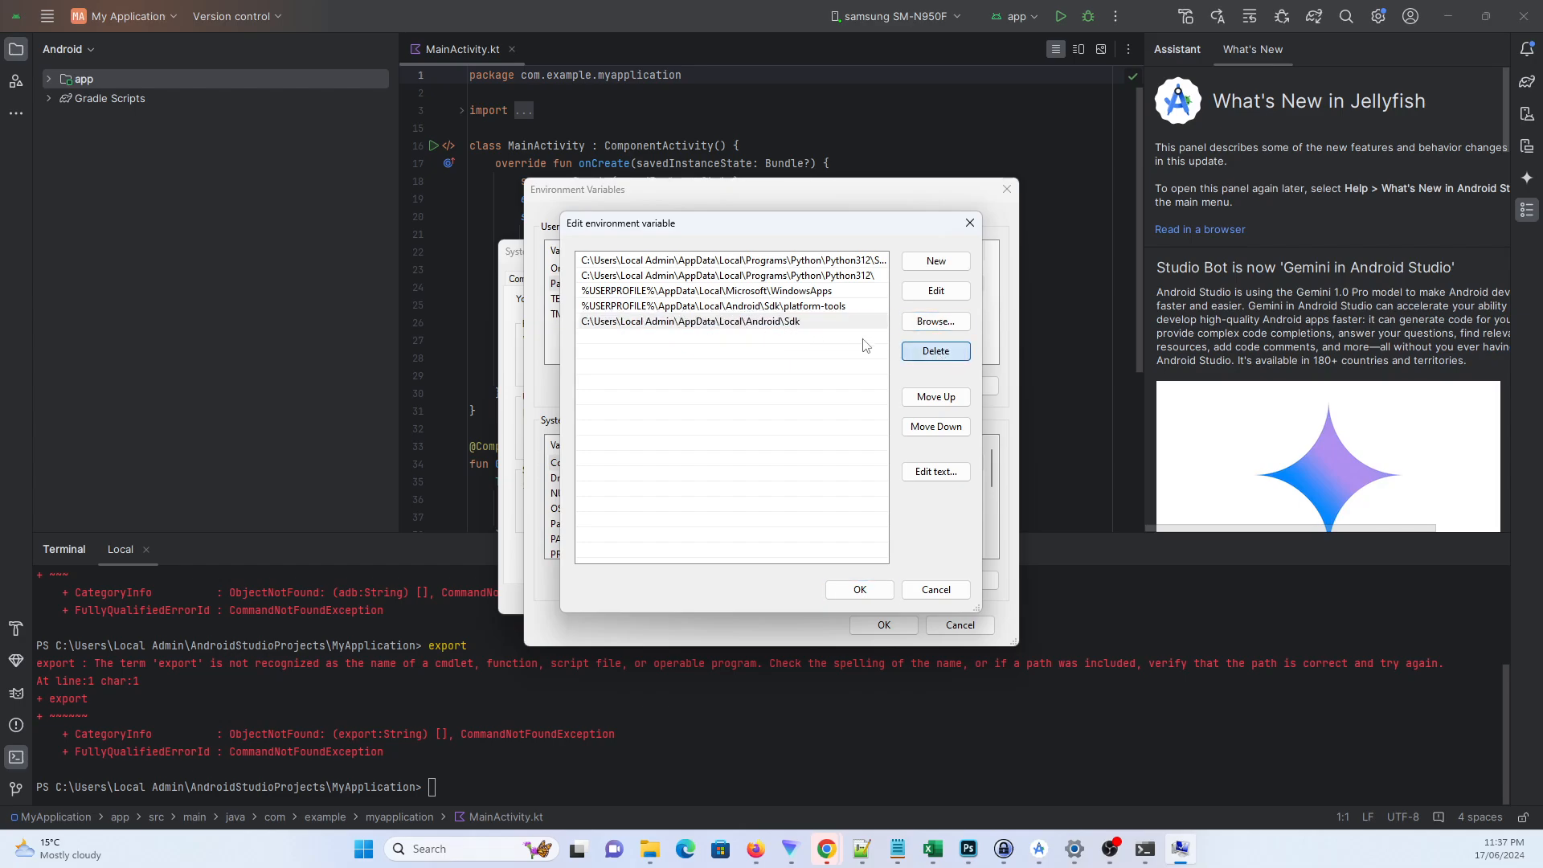
pyautogui.click(796, 323)
pyautogui.click(930, 355)
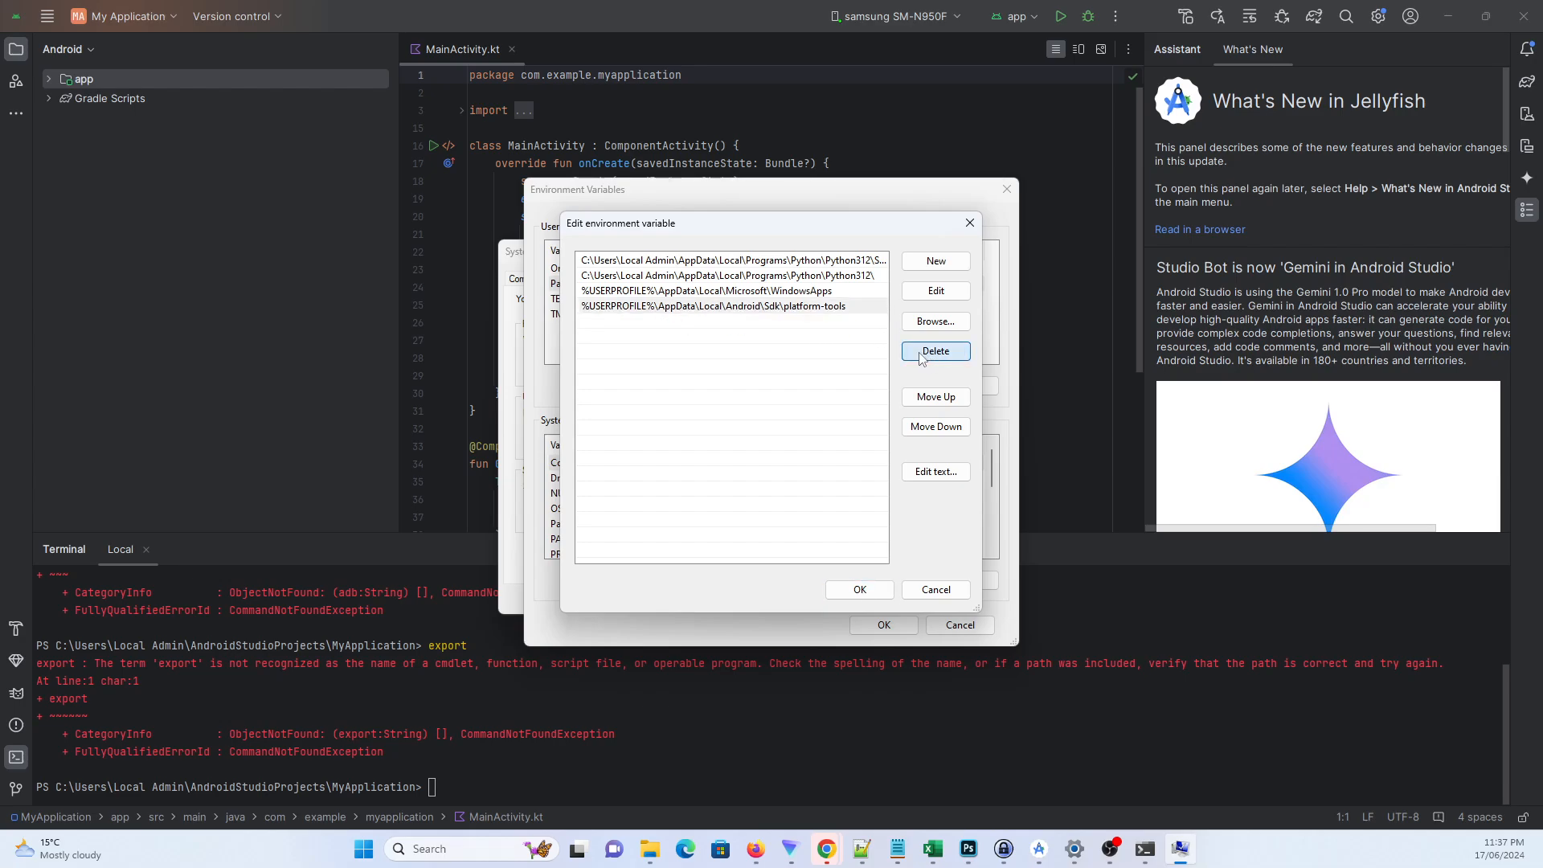
pyautogui.click(860, 589)
pyautogui.click(883, 624)
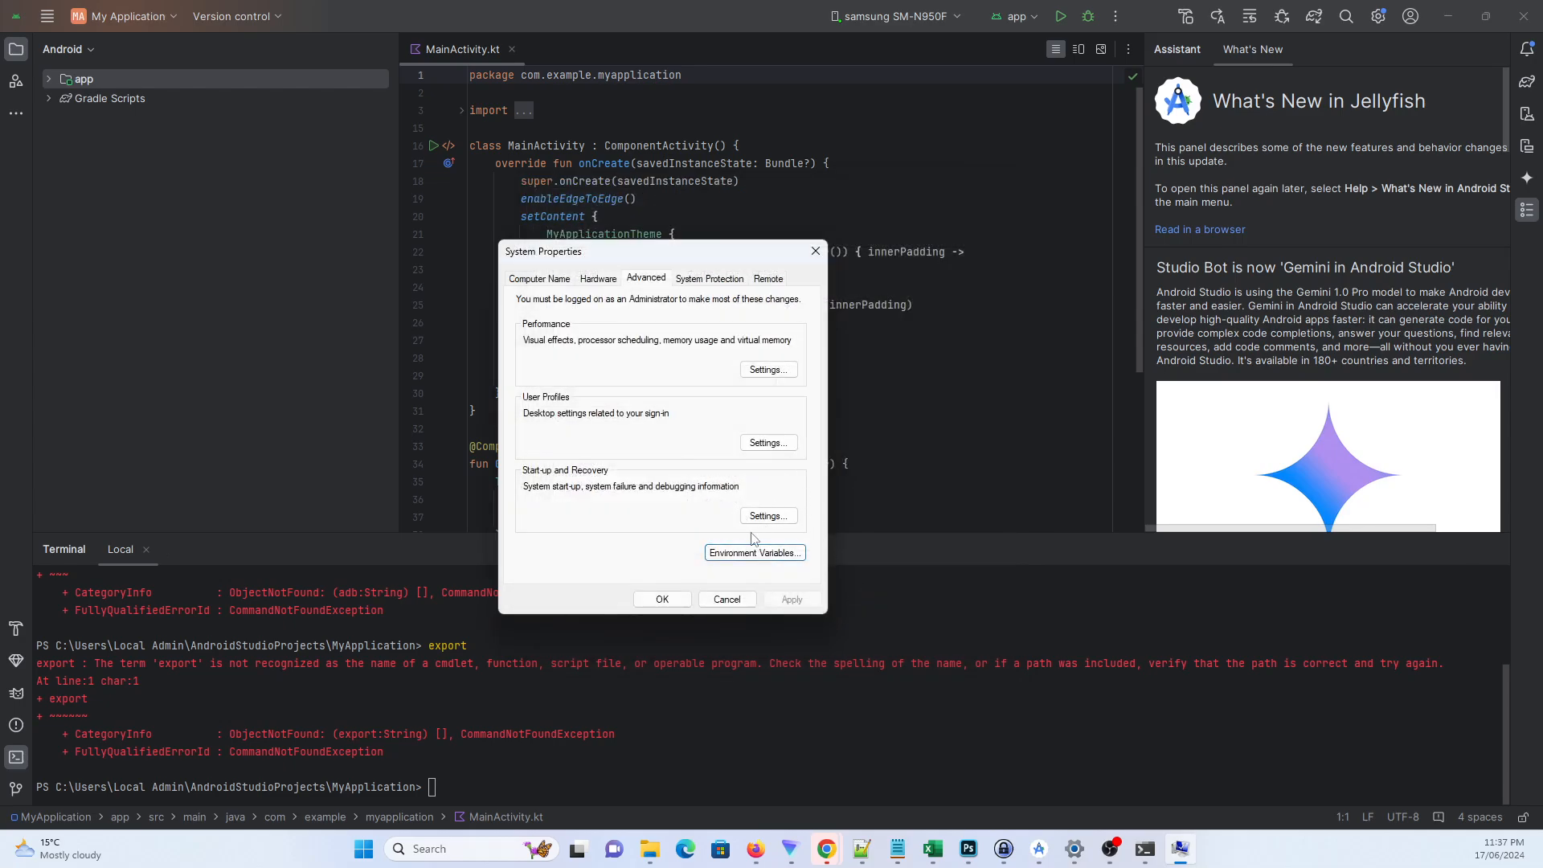
pyautogui.click(671, 607)
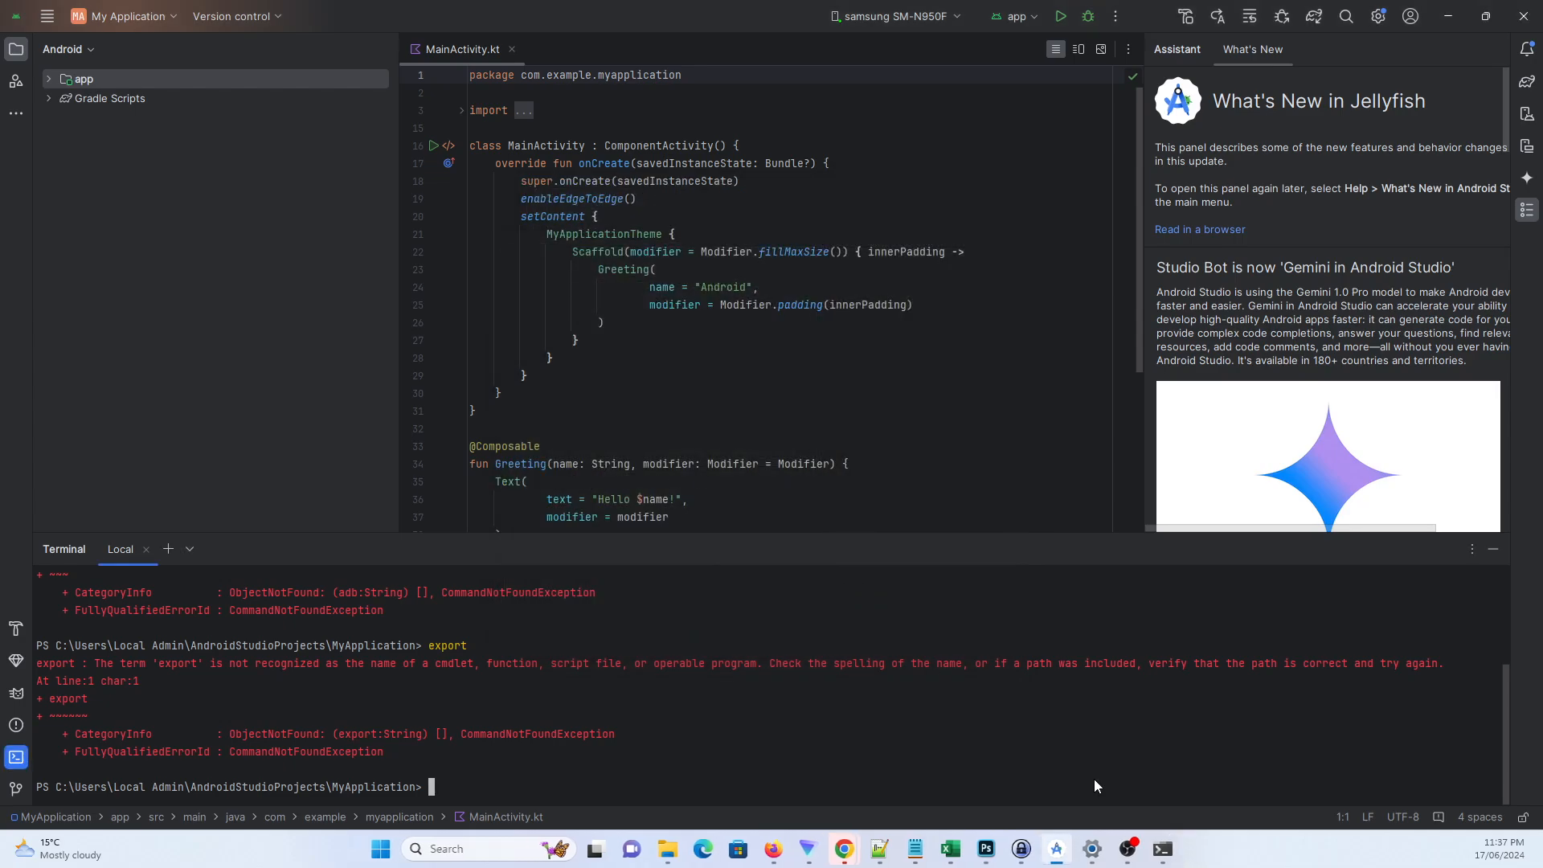
# Switch to the Command Prompt window, move it higher on the screen, and run adb without arguments.
pyautogui.click(1158, 836)
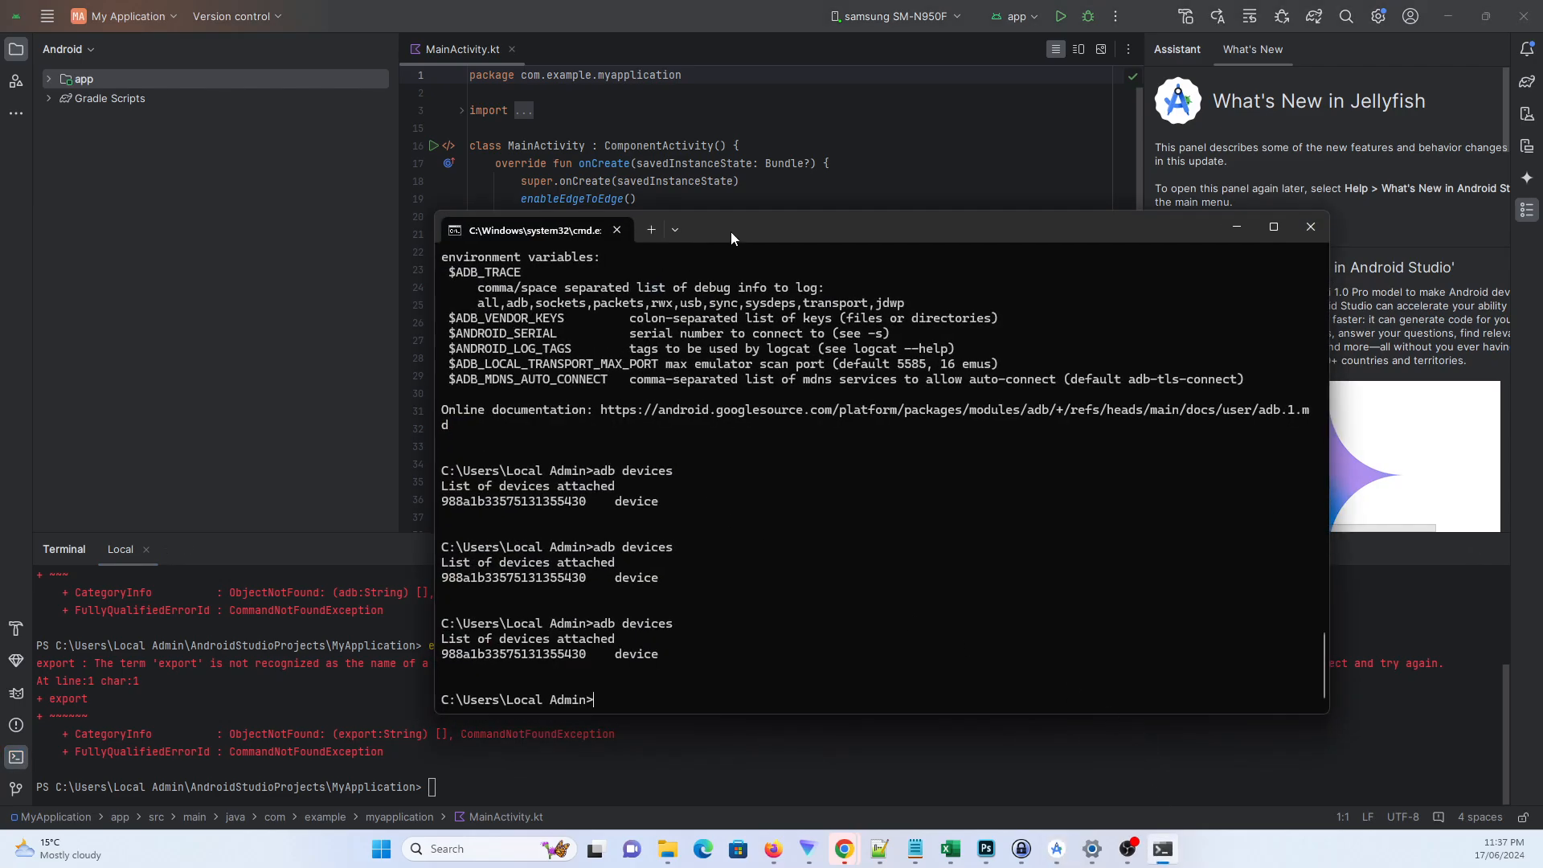
pyautogui.moveTo(730, 232); pyautogui.dragTo(726, 165)
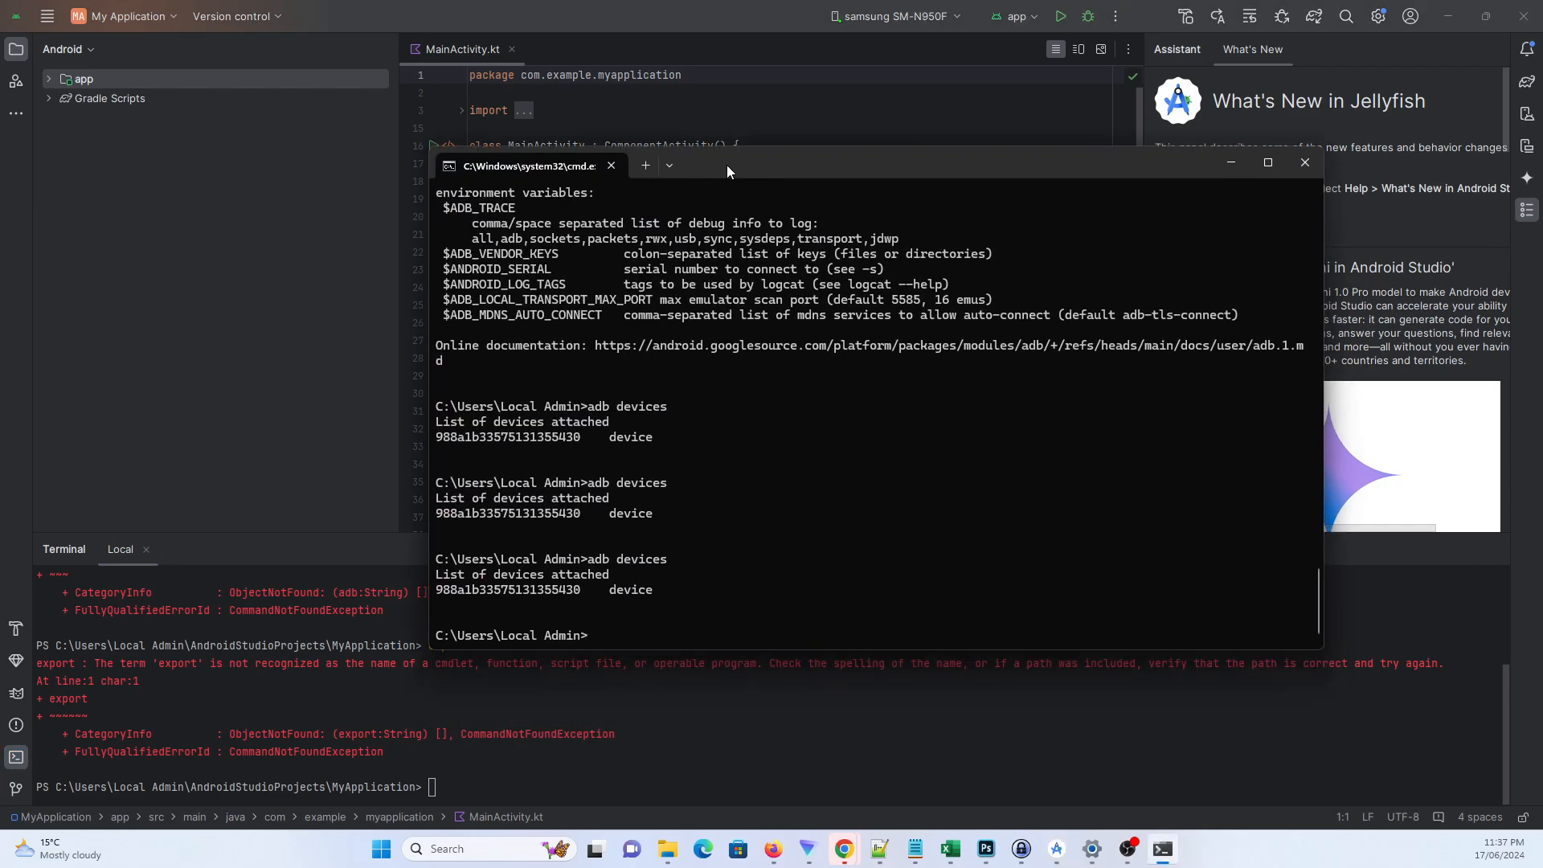
pyautogui.press('Up')
pyautogui.write('adb')
pyautogui.press('BackSpace')
pyautogui.press('BackSpace')
pyautogui.press('BackSpace')
pyautogui.press('BackSpace')
pyautogui.press('BackSpace')
pyautogui.press('BackSpace')
pyautogui.press('BackSpace')
pyautogui.press('BackSpace')
pyautogui.press('BackSpace')
pyautogui.press('BackSpace')
pyautogui.press('BackSpace')
pyautogui.press('BackSpace')
pyautogui.press('Return')
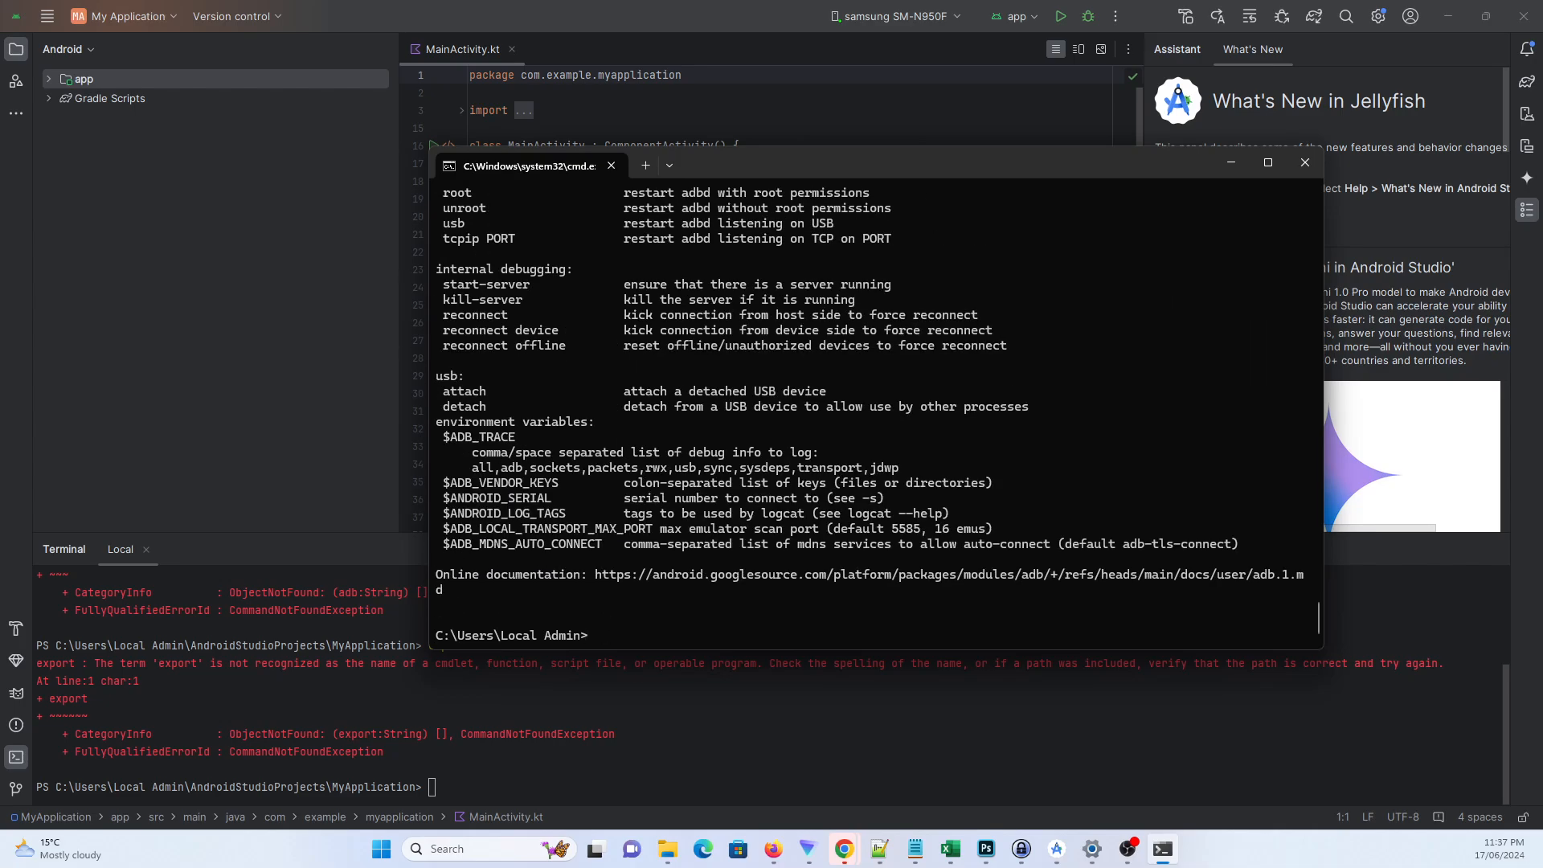